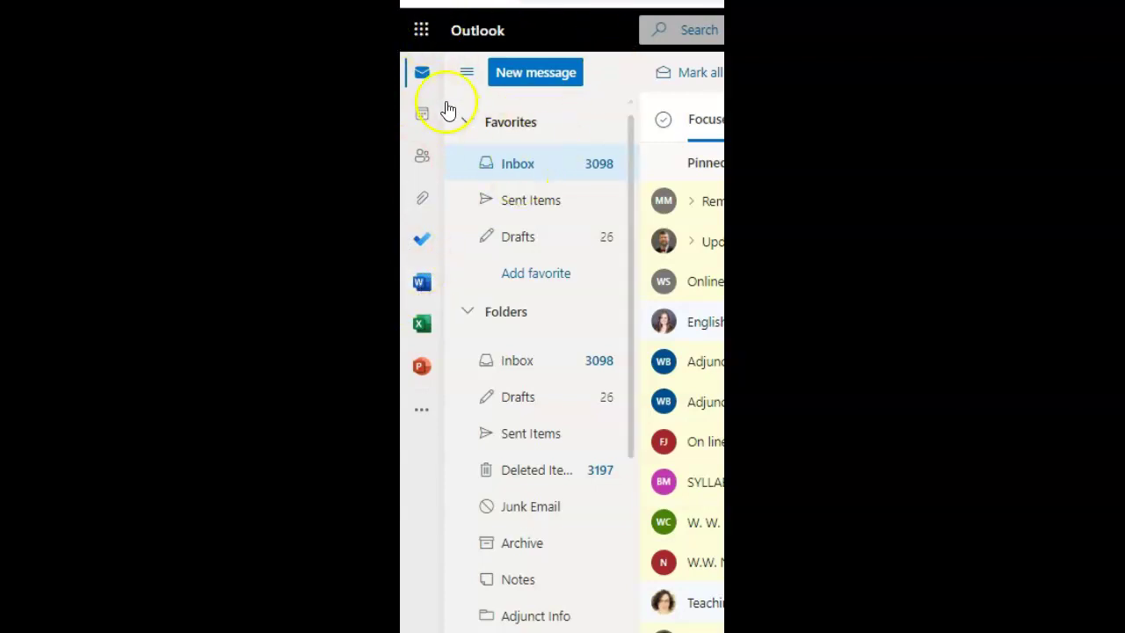
# - Launch Word from the app launcher and start a new paper from the MLA style paper template
pyautogui.click(420, 32)
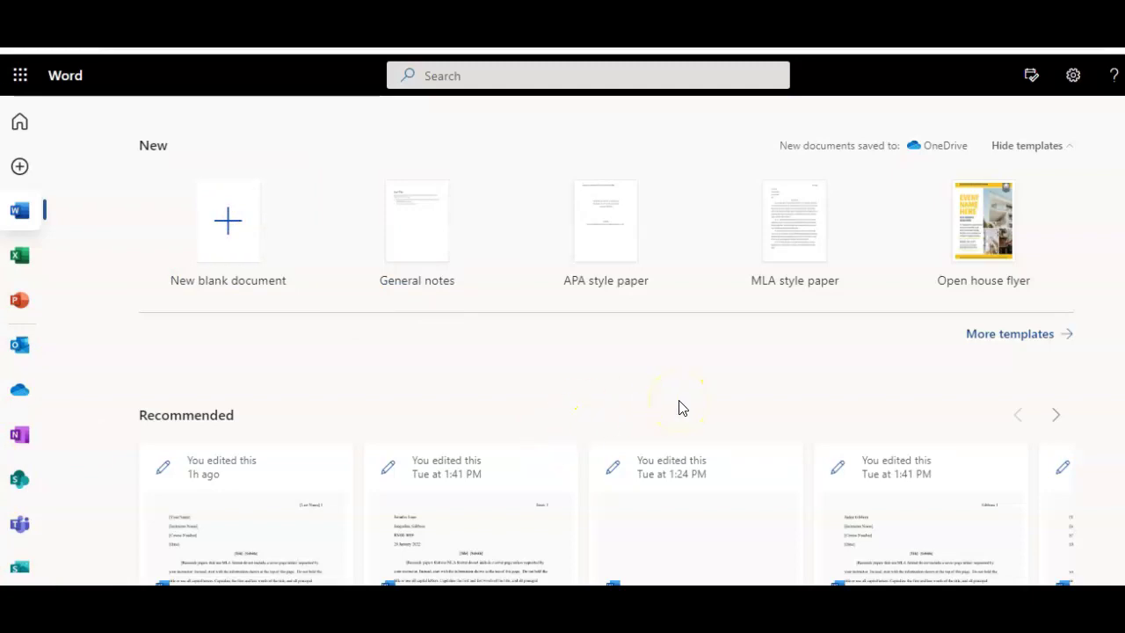
pyautogui.click(796, 227)
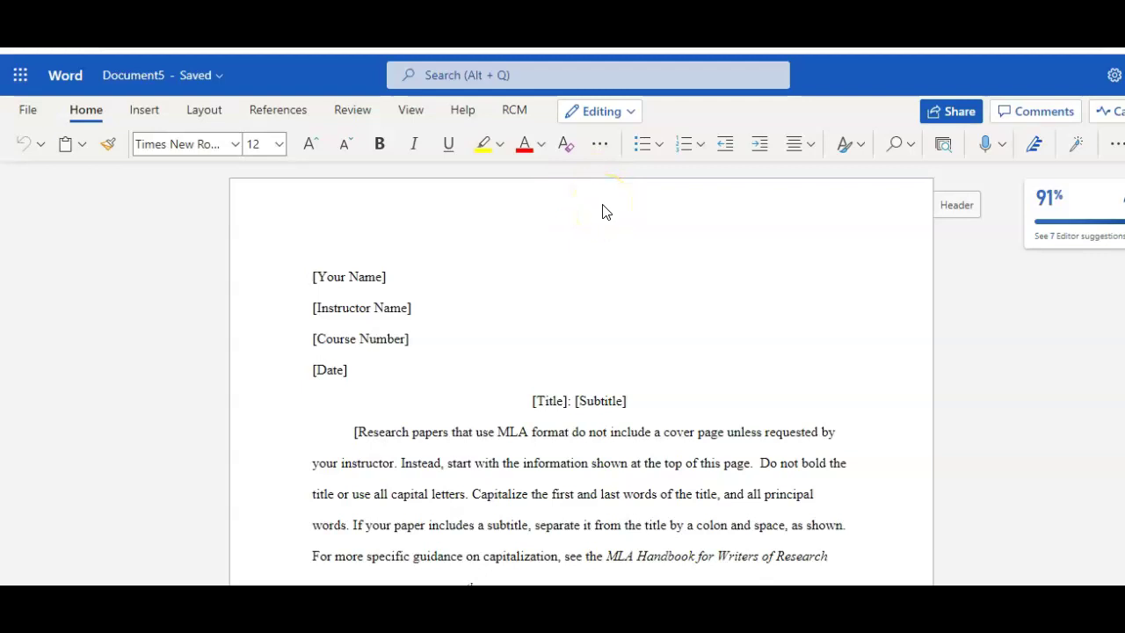
# - Replace the [Last Name] placeholder in the page header with the student's last name
pyautogui.click(961, 207)
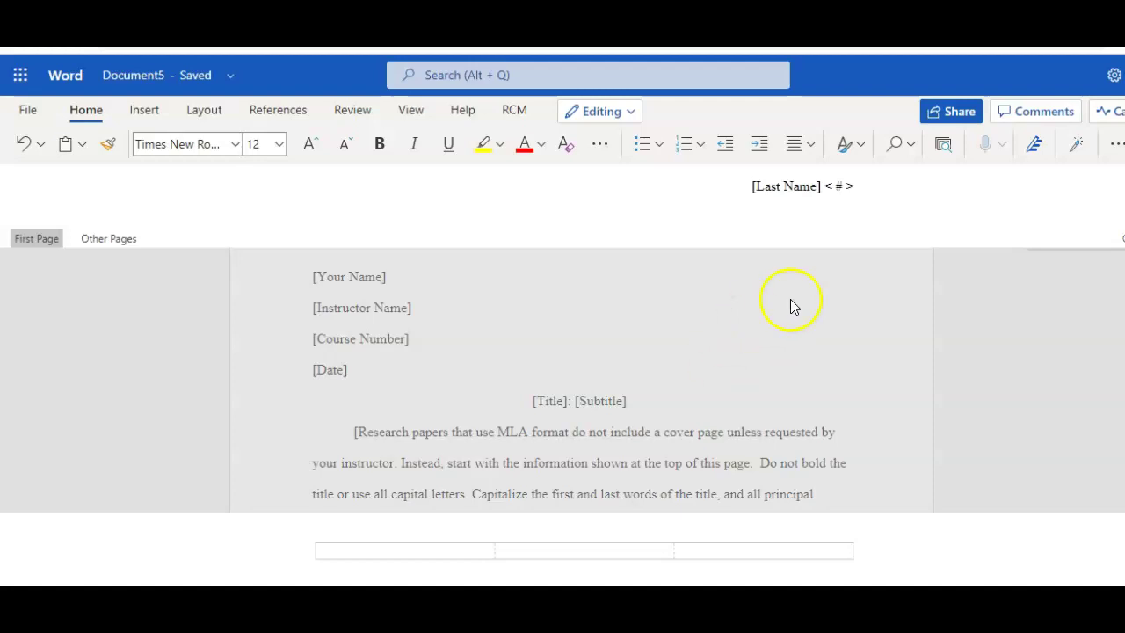
pyautogui.click(791, 186)
pyautogui.write('Jones')
# - Fill the heading placeholders with the student's full name, the instructor's name and course ENGL 1010
pyautogui.doubleClick(464, 379)
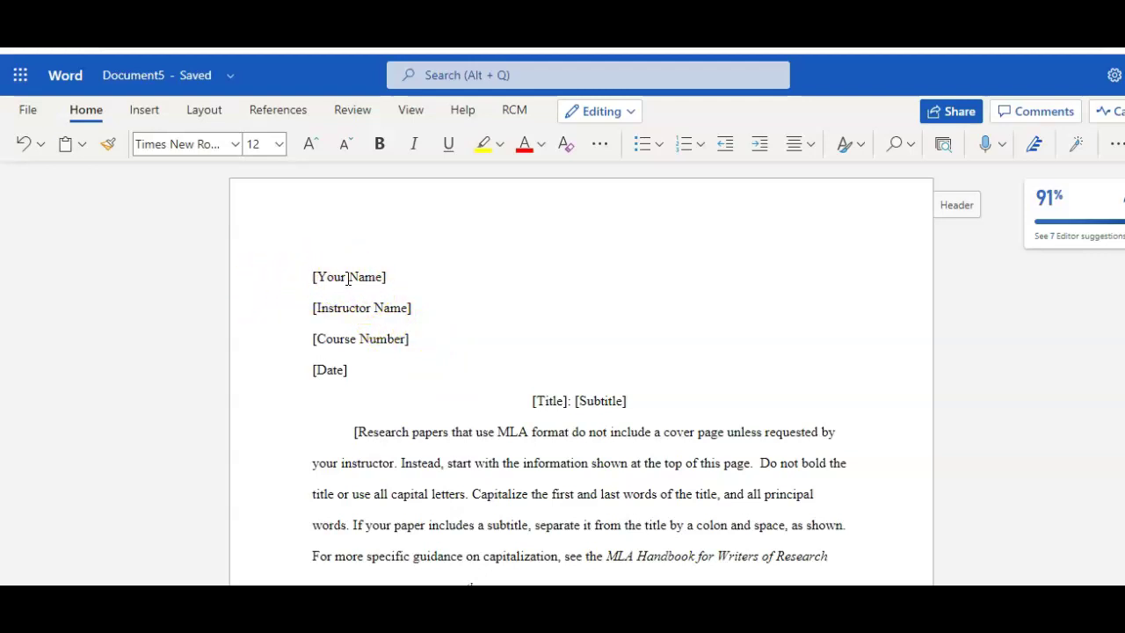
pyautogui.click(347, 277)
pyautogui.write('Jennifer Jones')
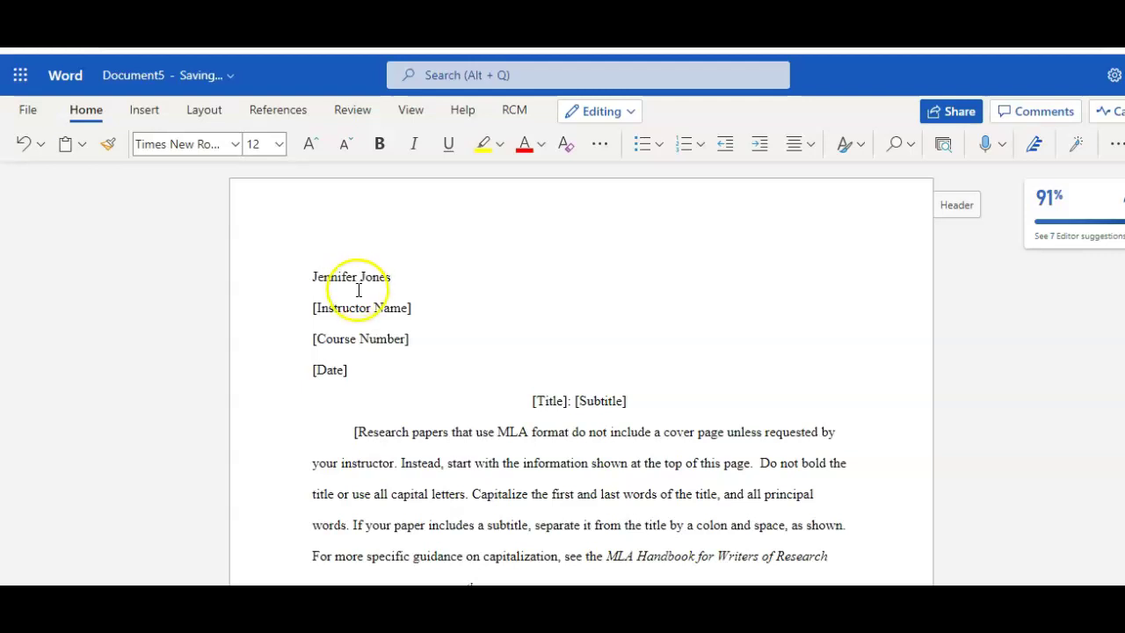
pyautogui.click(359, 313)
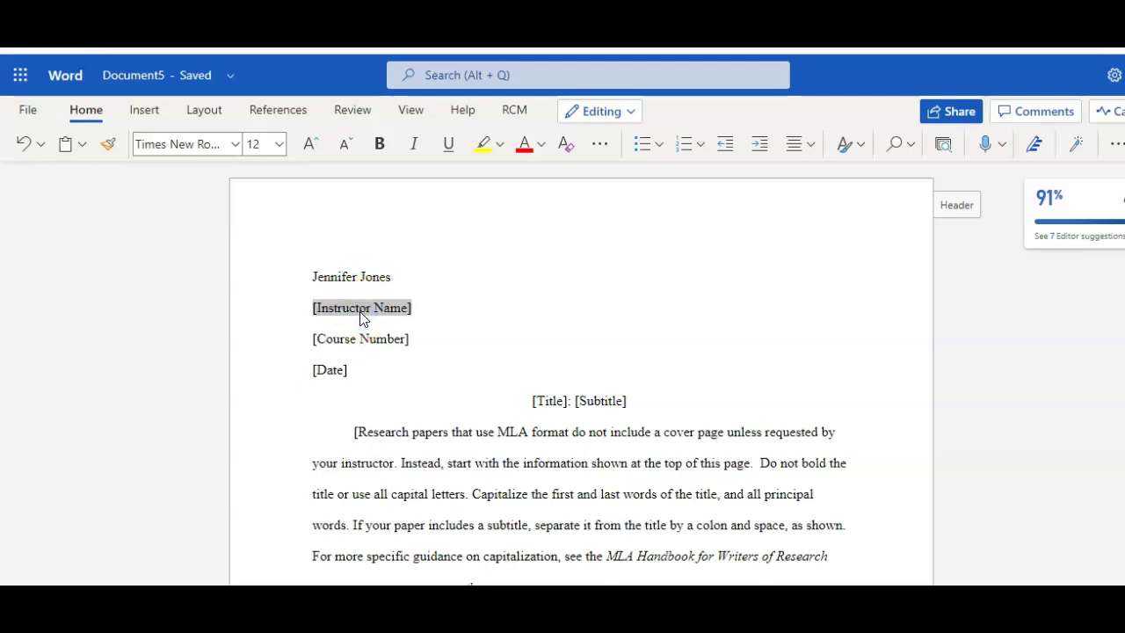
pyautogui.write('M')
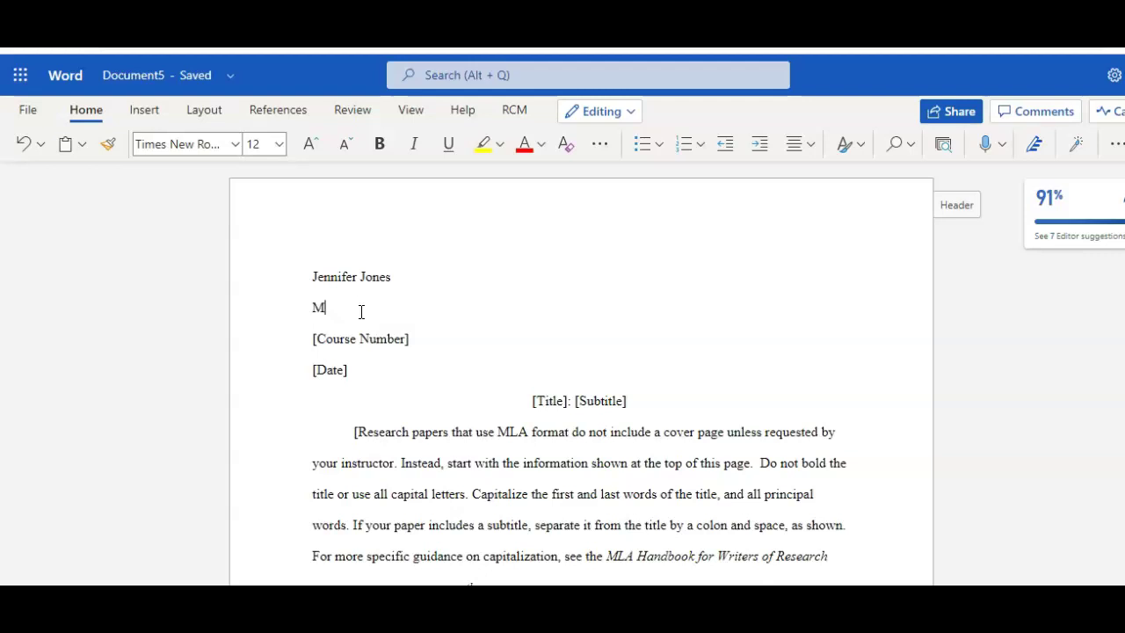
pyautogui.write('rs. Gibbons')
pyautogui.click(365, 343)
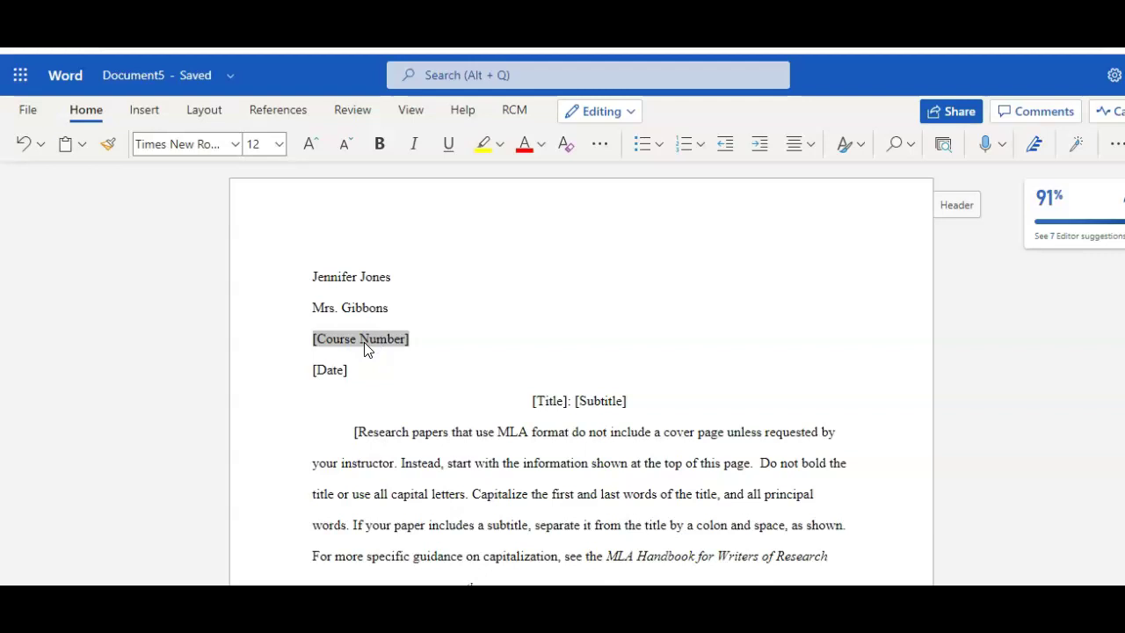
pyautogui.write('ENG')
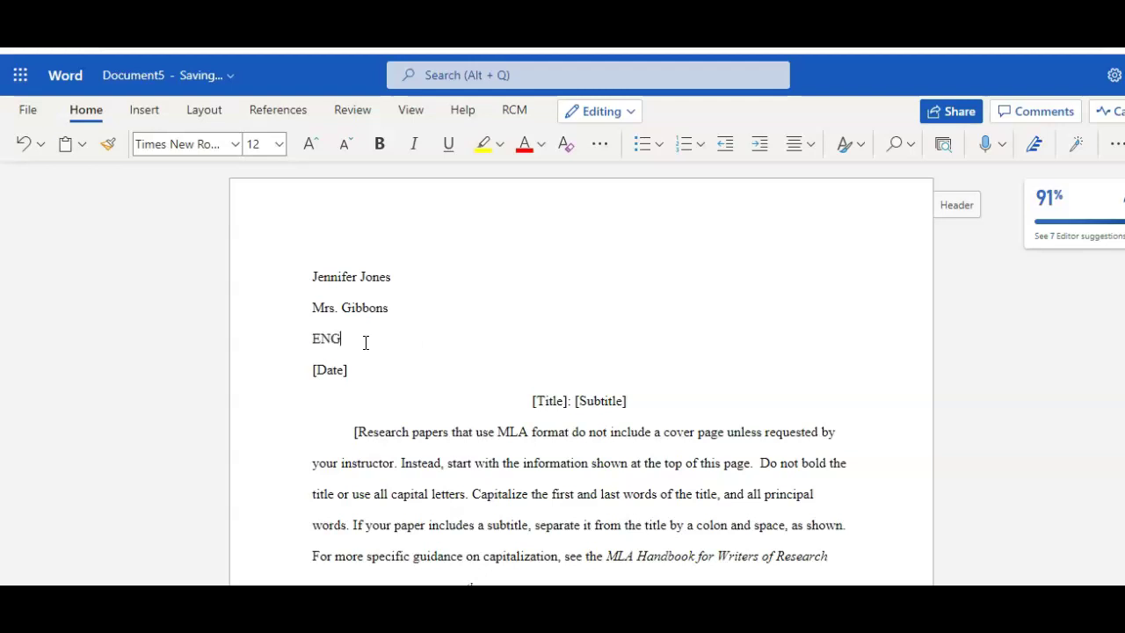
pyautogui.write('L 1010')
pyautogui.moveTo(383, 340); pyautogui.dragTo(290, 338)
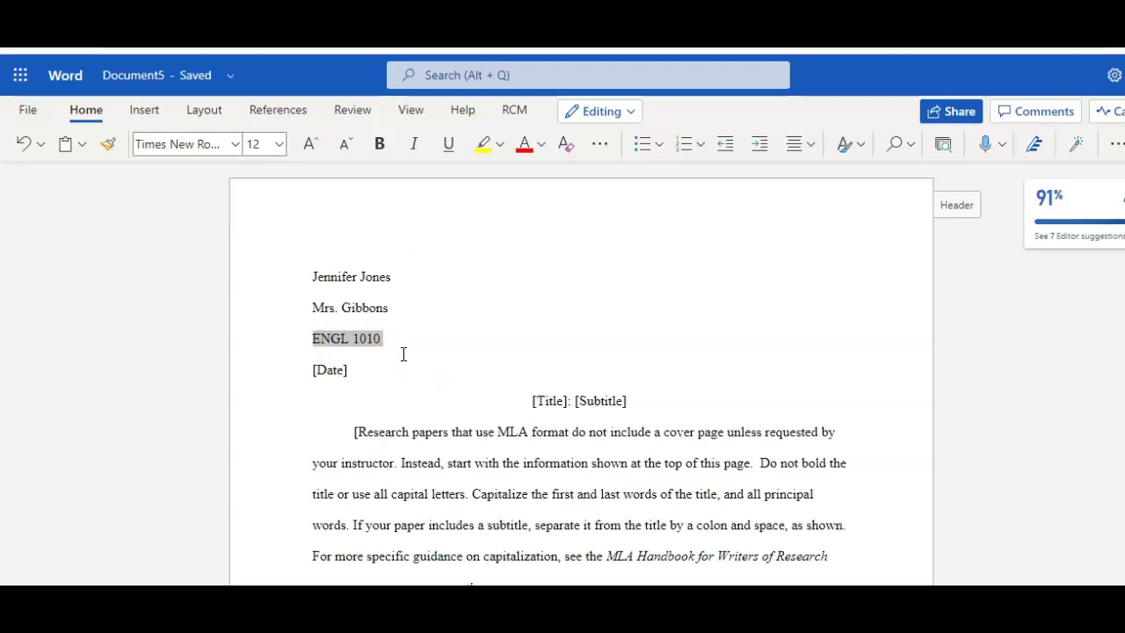
# - Replace the [Date] placeholder with 20 January 2022
pyautogui.click(329, 376)
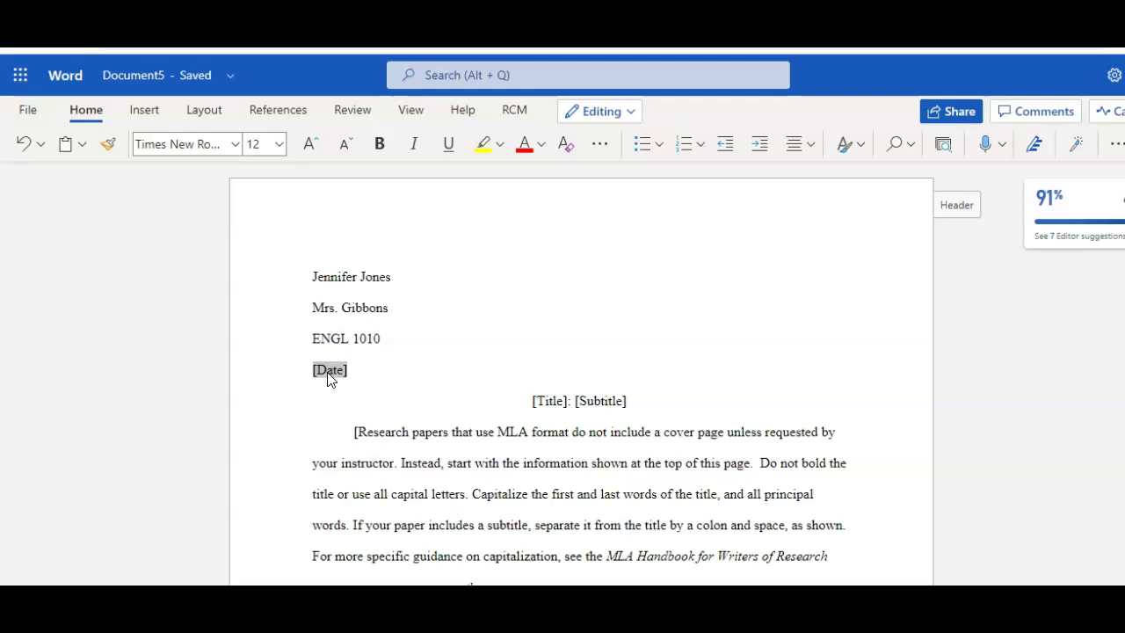
pyautogui.write('20')
pyautogui.write('2')
pyautogui.write('Jan')
pyautogui.write('ua')
pyautogui.write('r')
pyautogui.write('y')
pyautogui.write('2022')
pyautogui.click(435, 370)
# - Delete the [Subtitle] placeholder and its colon, then title the paper 'MLA Template'
pyautogui.click(629, 405)
pyautogui.doubleClick(629, 403)
pyautogui.press('BackSpace')
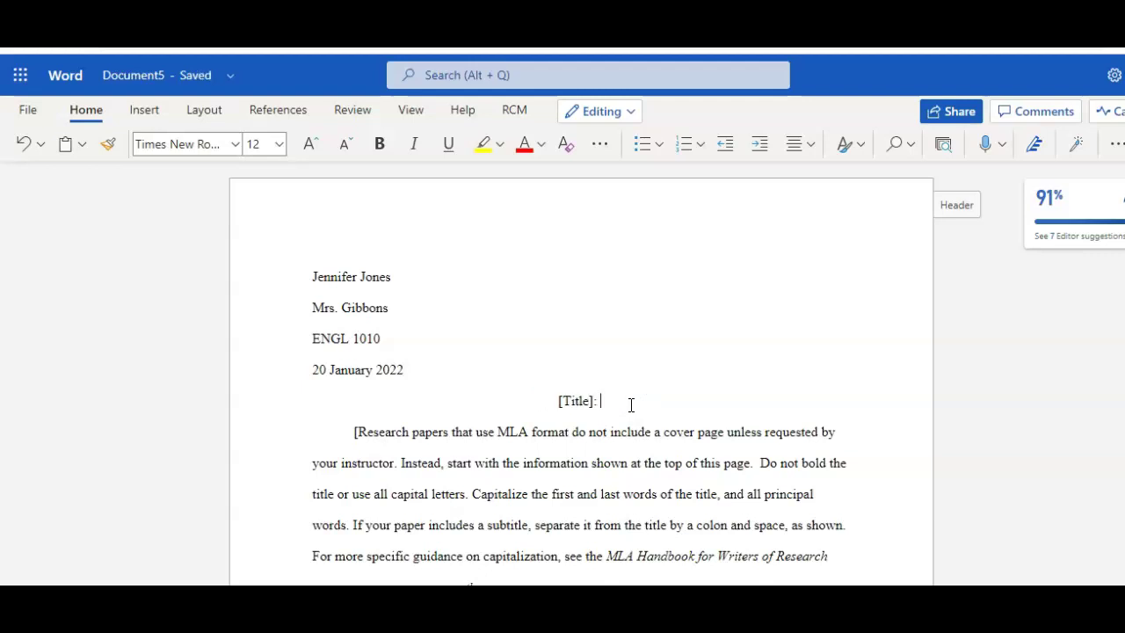
pyautogui.press('BackSpace')
pyautogui.press('BackSpace')
pyautogui.click(610, 407)
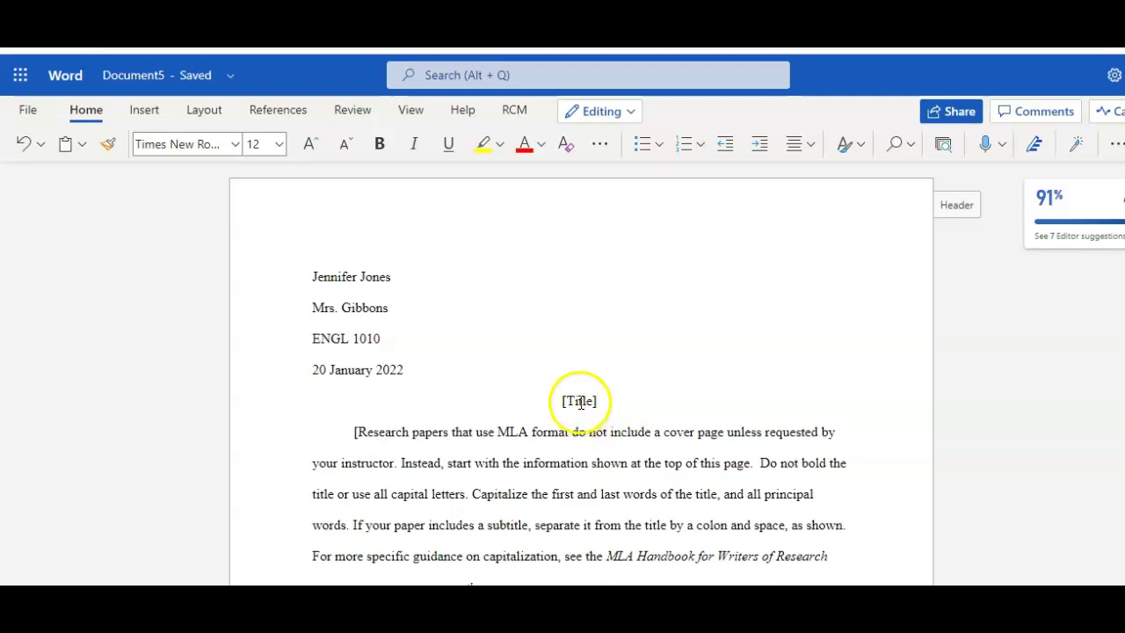
pyautogui.doubleClick(580, 407)
pyautogui.write('M')
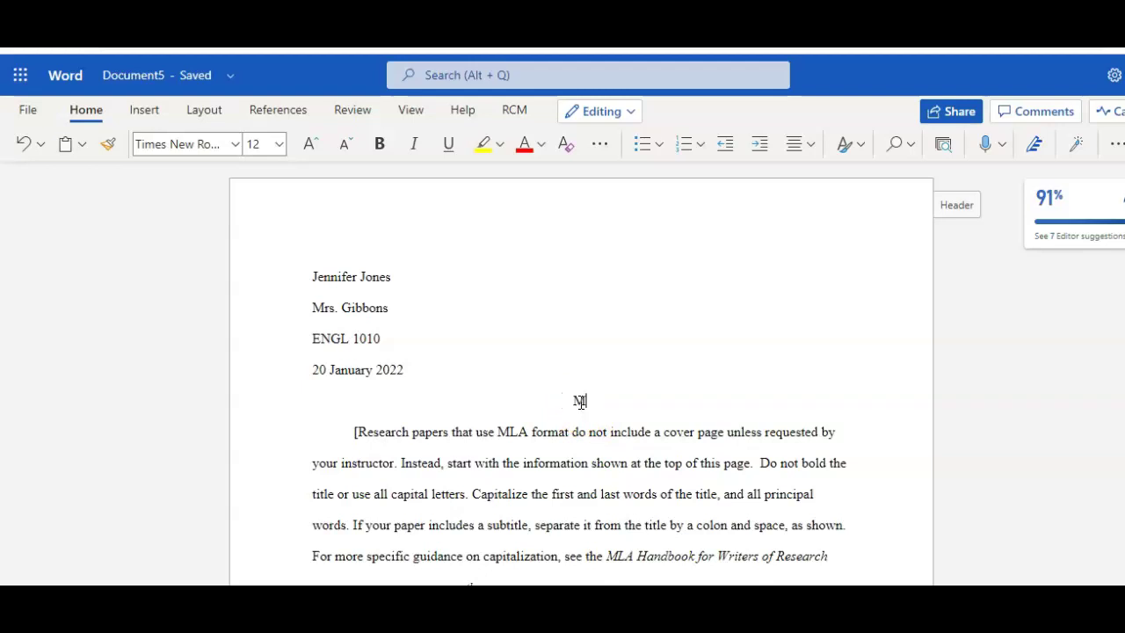
pyautogui.write('LA Template')
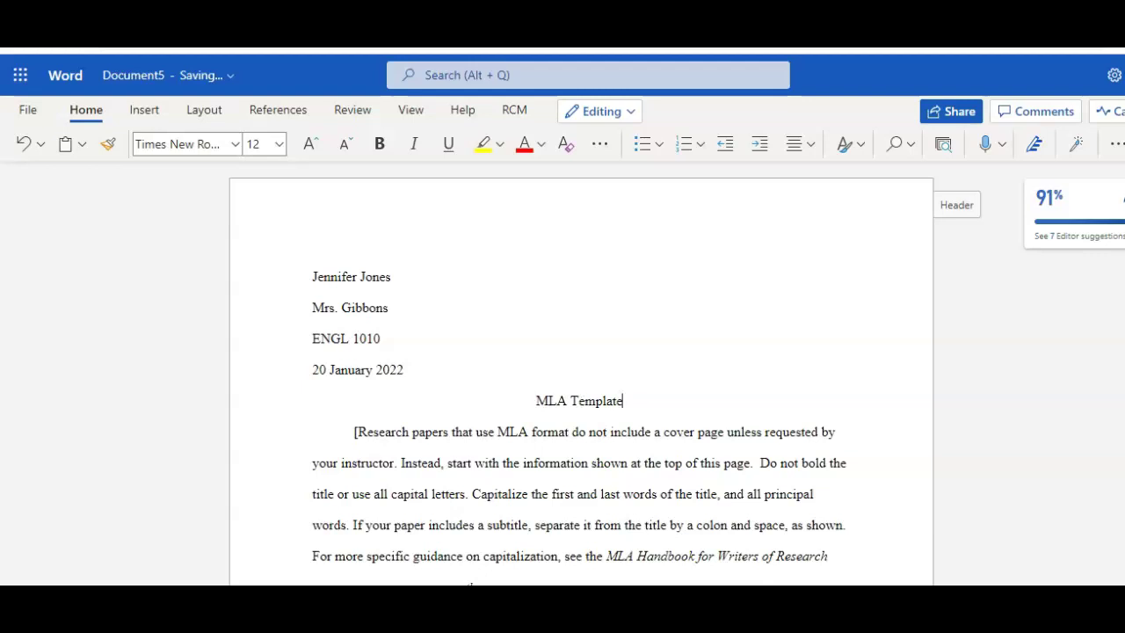
# - Scroll down to the Works Cited section and place the caret before its heading
pyautogui.scroll(-5, 579, 368)
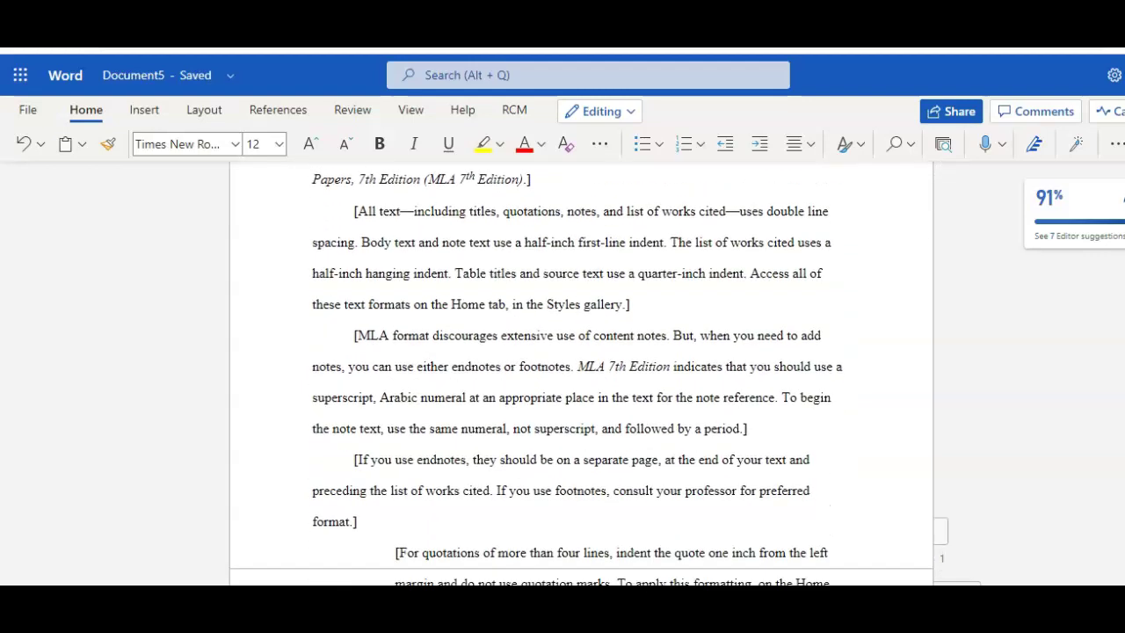
pyautogui.scroll(-5, 580, 369)
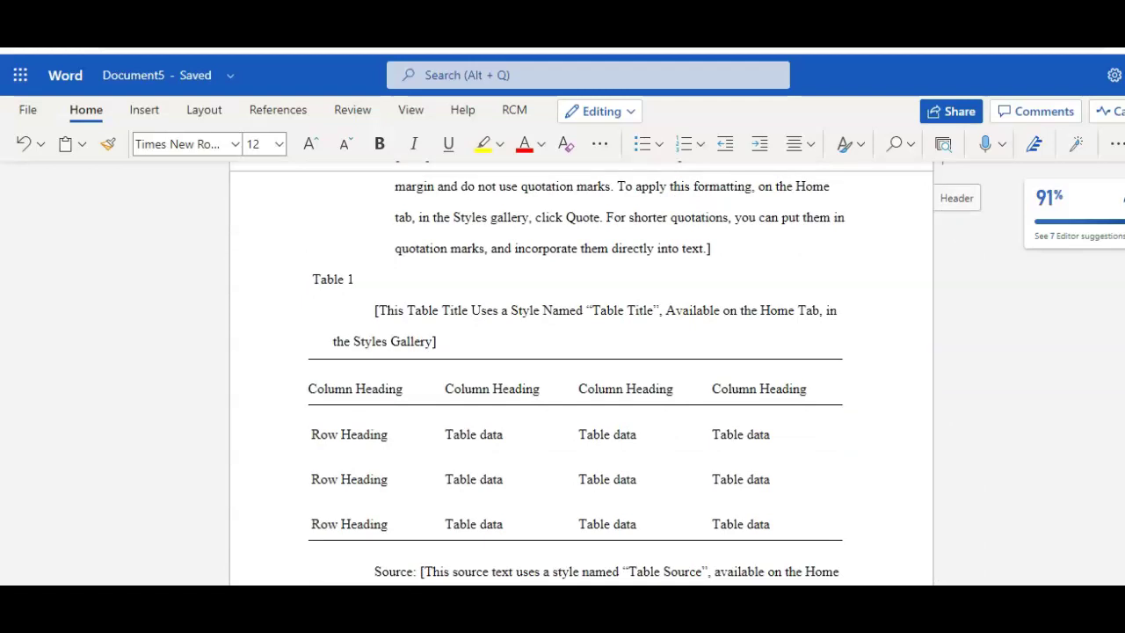
pyautogui.scroll(-12, 580, 369)
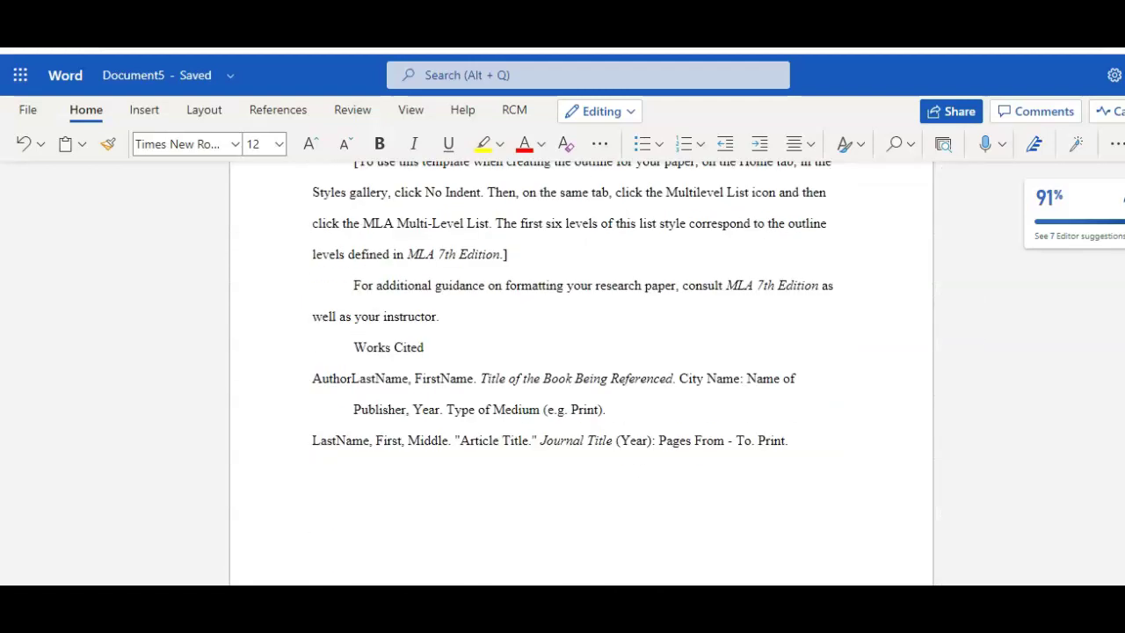
pyautogui.scroll(-1, 573, 304)
pyautogui.scroll(1, 572, 304)
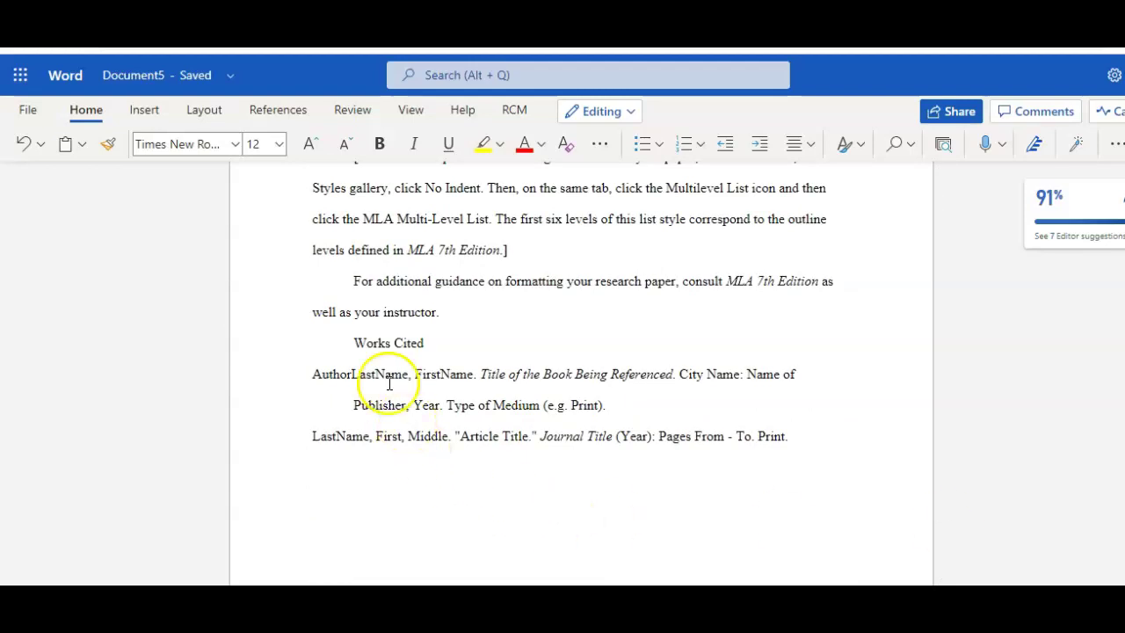
pyautogui.click(355, 341)
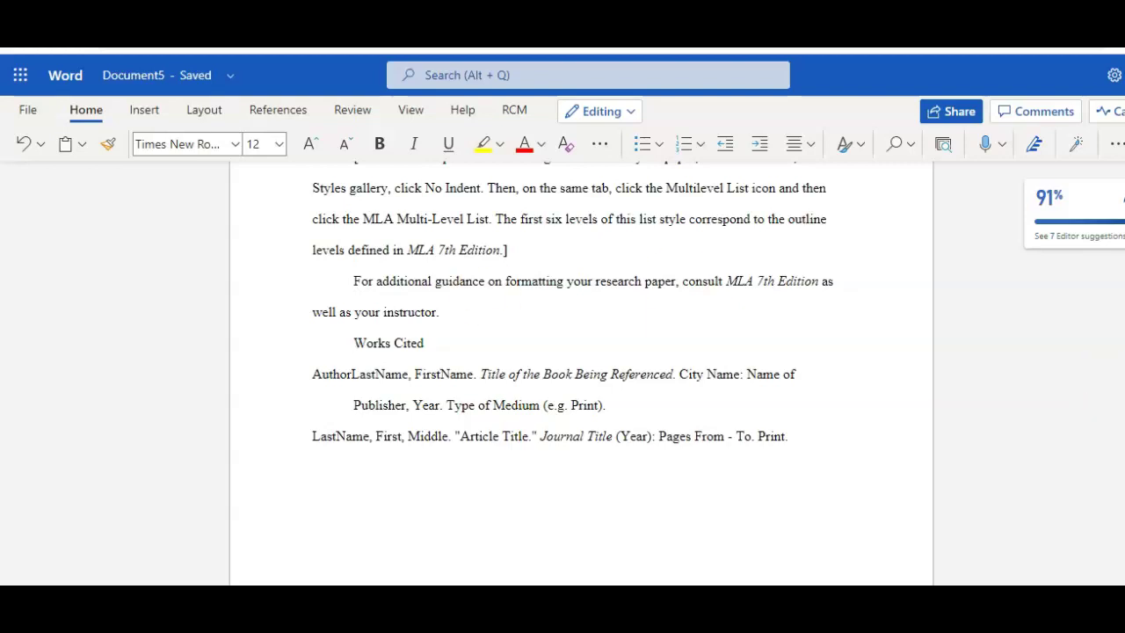
pyautogui.scroll(3, 580, 369)
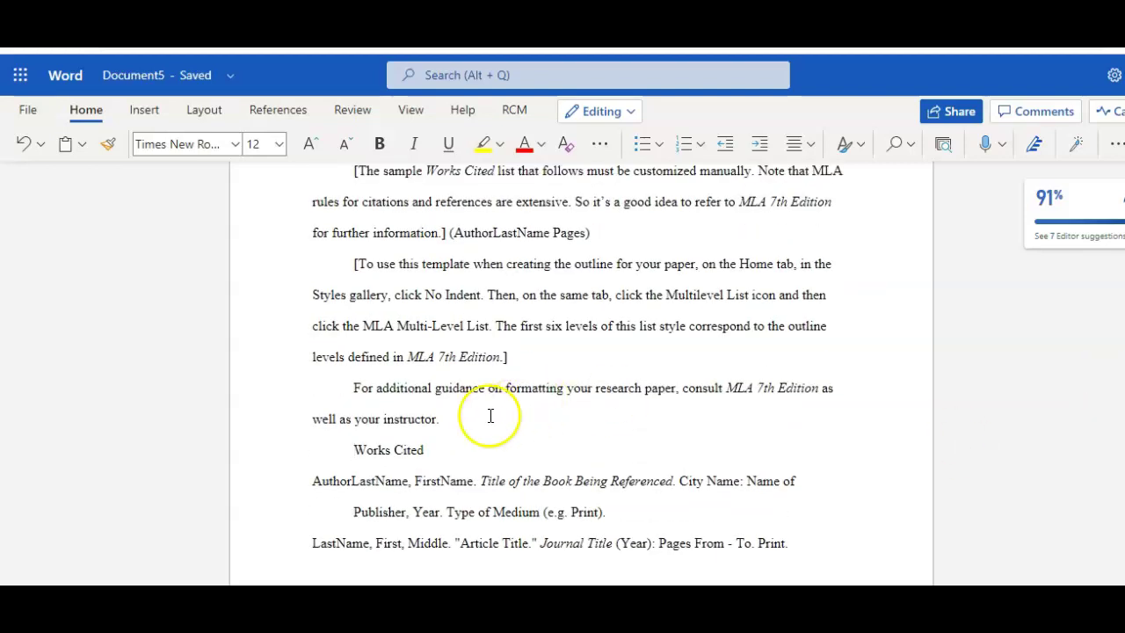
# - Delete the sample body text above Works Cited and remove the heading's first-line indent
pyautogui.click(446, 421)
pyautogui.moveTo(446, 421); pyautogui.dragTo(276, 384)
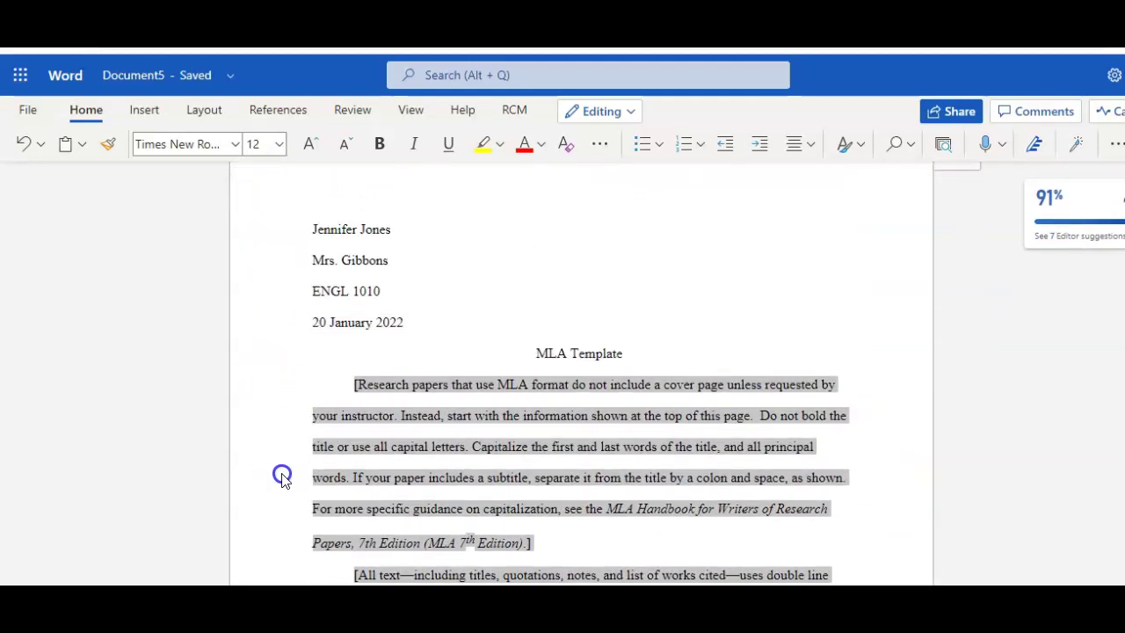
pyautogui.scroll(-3, 293, 549)
pyautogui.scroll(1, 301, 460)
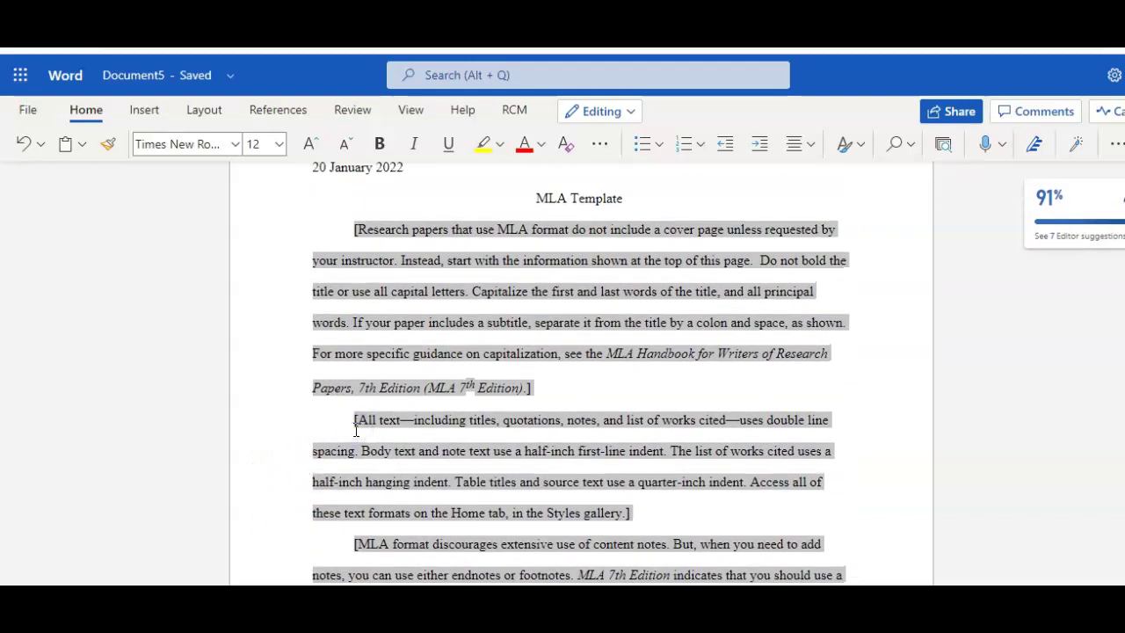
pyautogui.press('Delete')
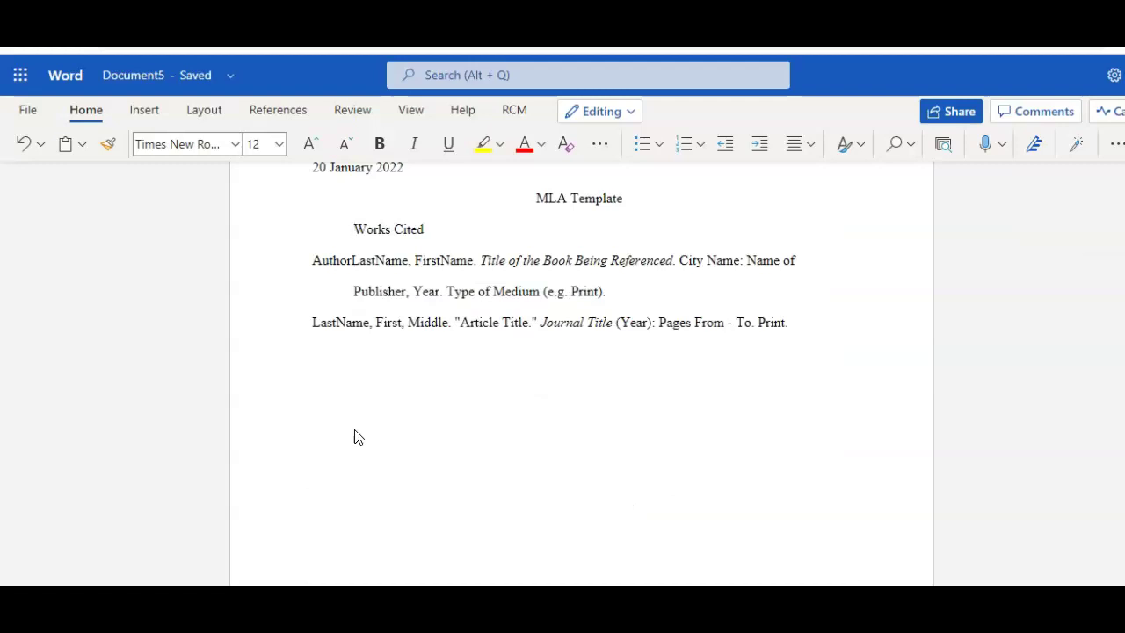
pyautogui.press('BackSpace')
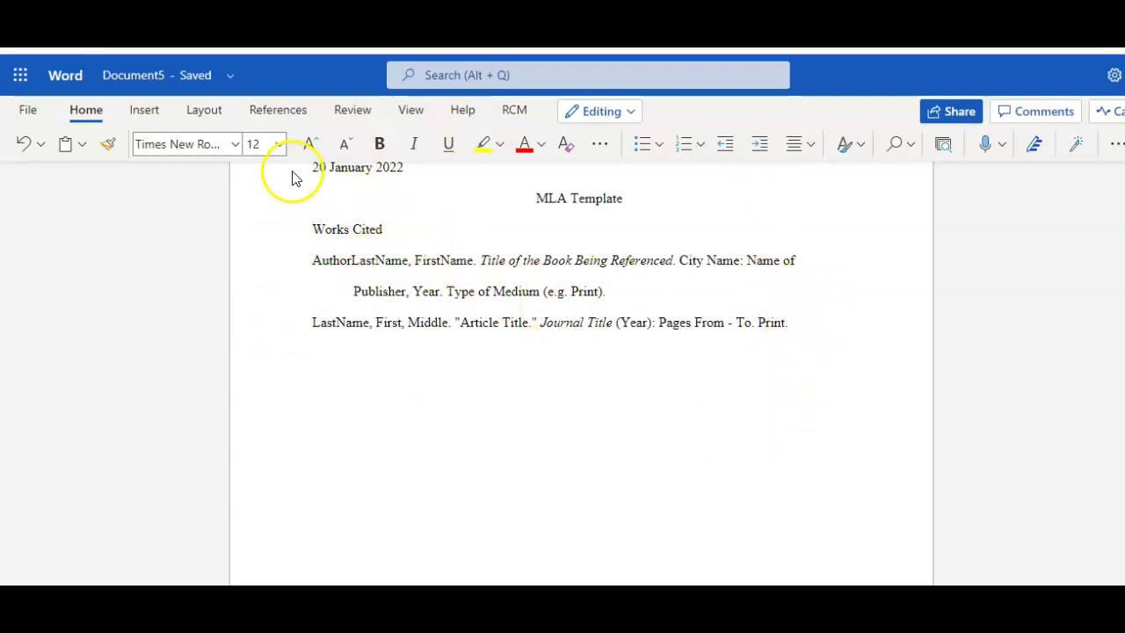
# - Insert a page break before Works Cited so the citations start on a new page
pyautogui.click(146, 112)
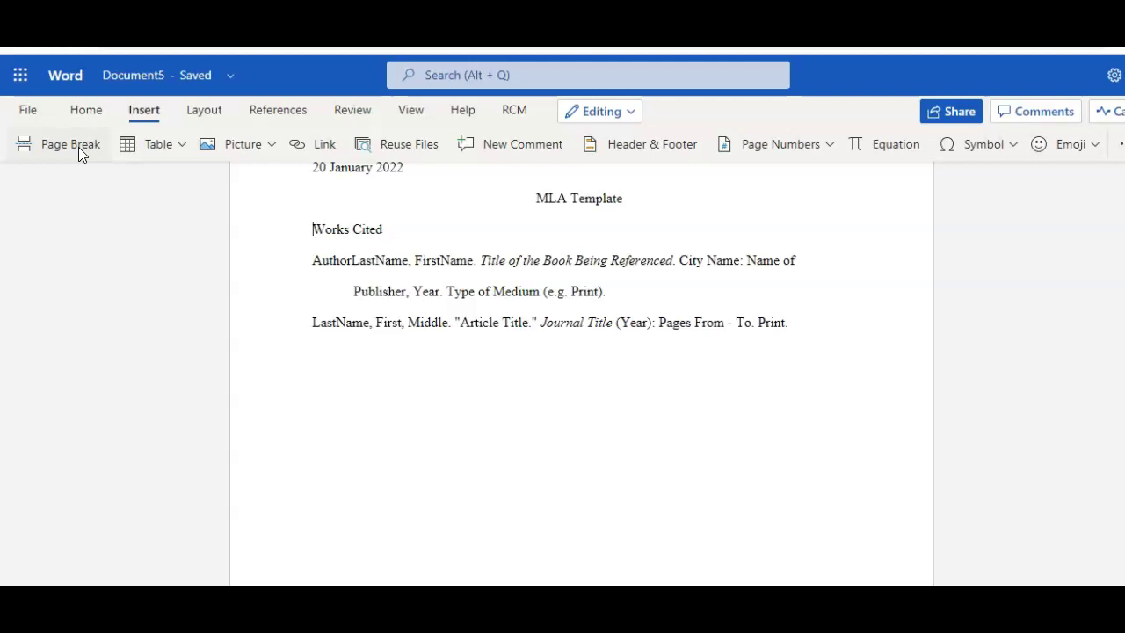
pyautogui.click(79, 147)
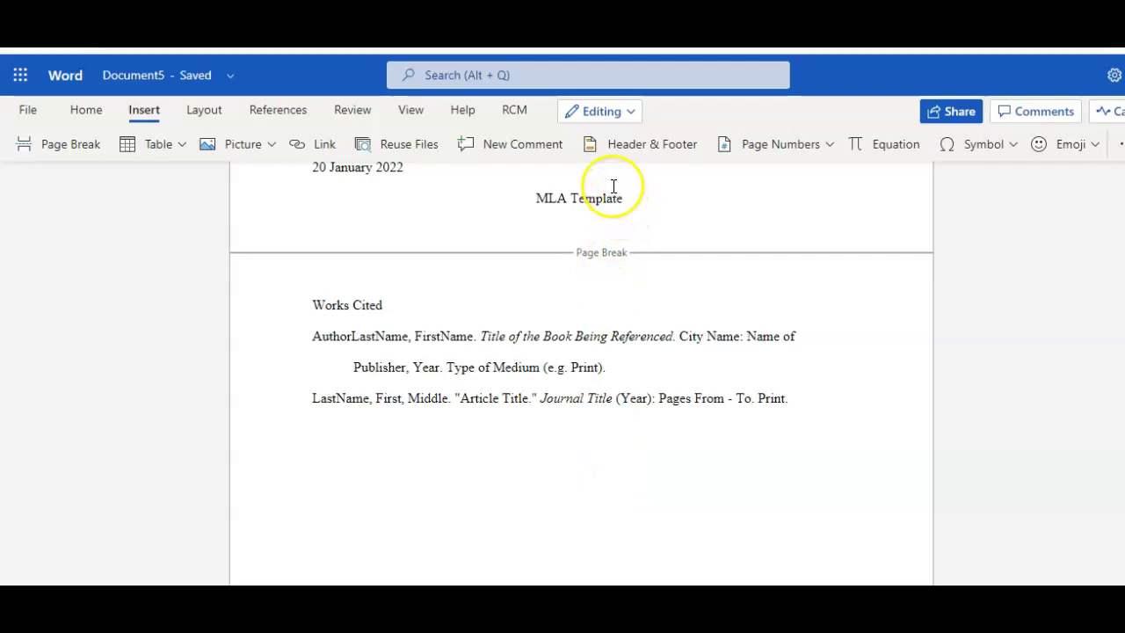
pyautogui.moveTo(626, 198); pyautogui.dragTo(522, 211)
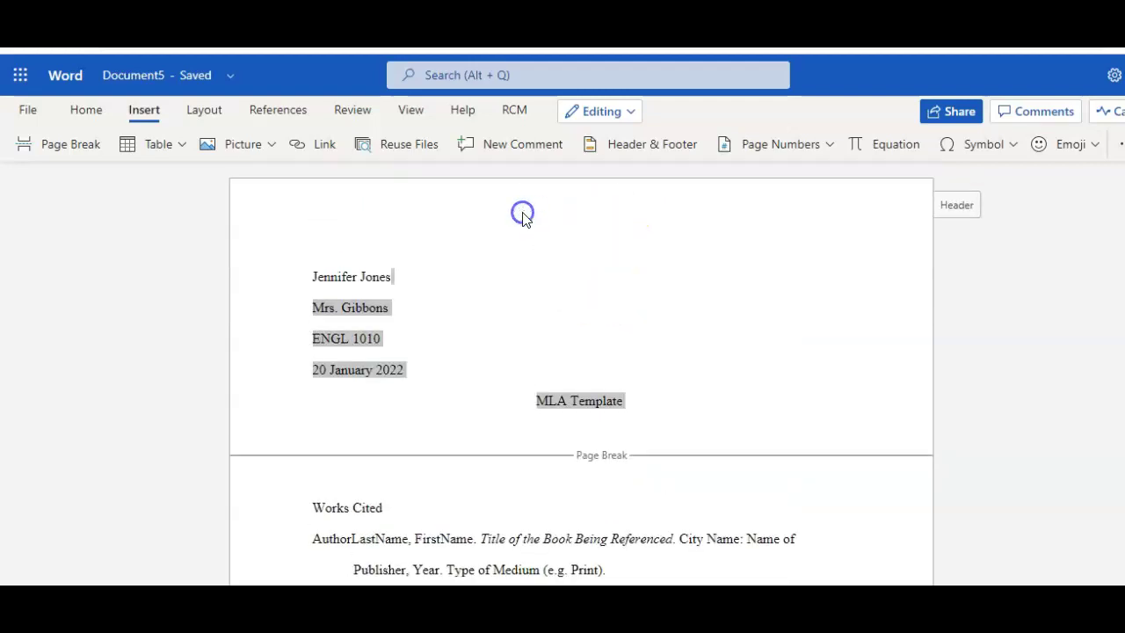
# - Center the Works Cited heading with Align Center
pyautogui.click(661, 321)
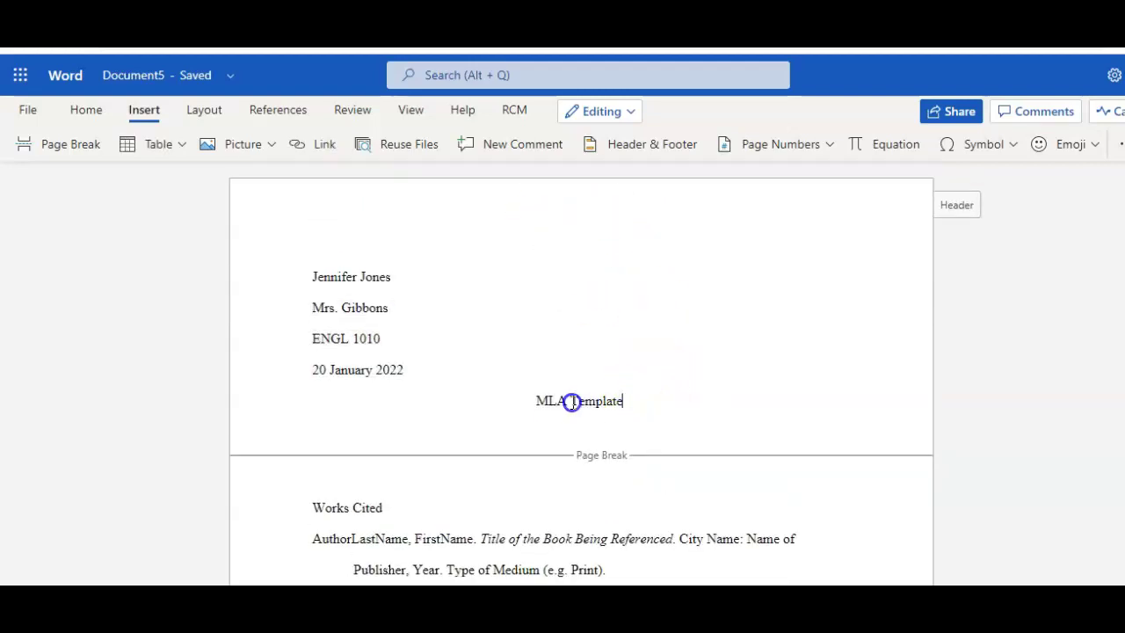
pyautogui.moveTo(570, 401); pyautogui.dragTo(534, 404)
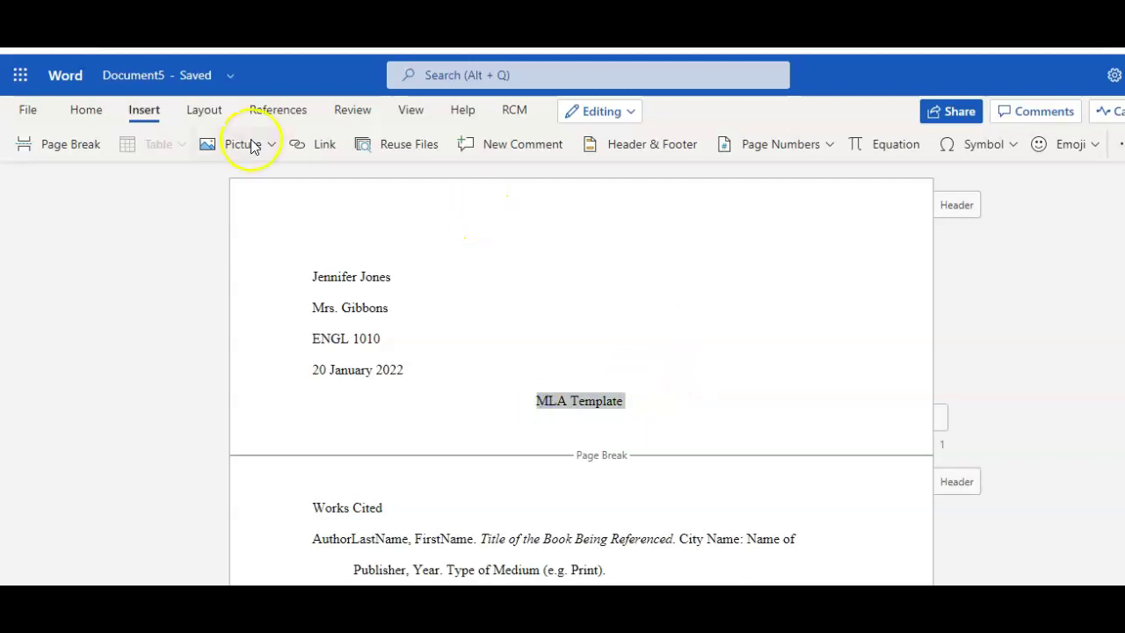
pyautogui.click(86, 116)
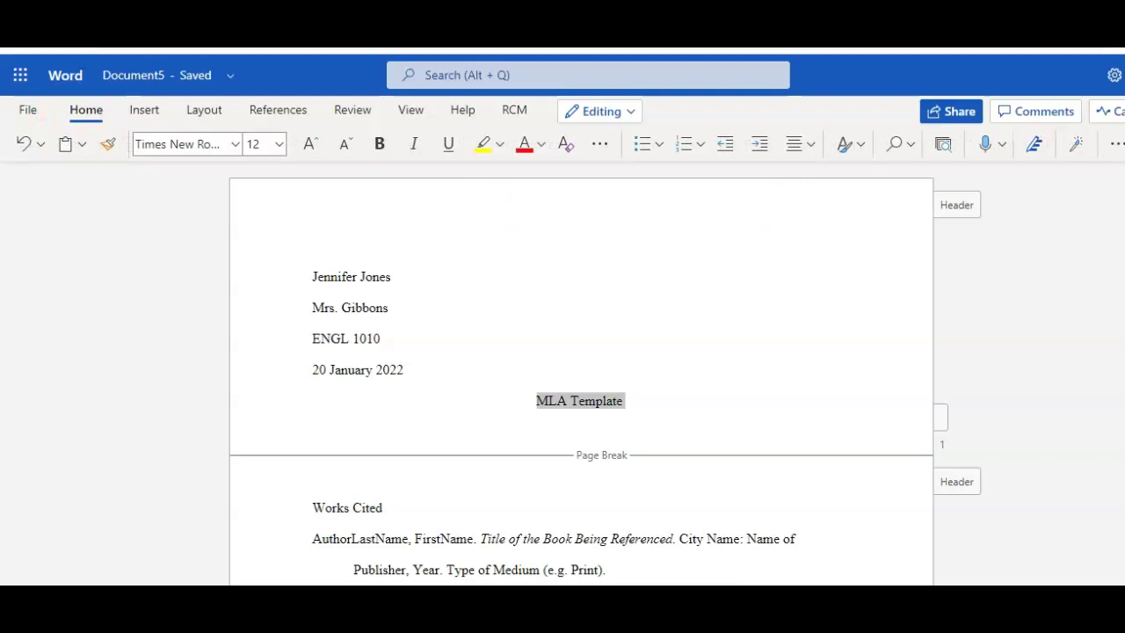
pyautogui.scroll(-1, 581, 369)
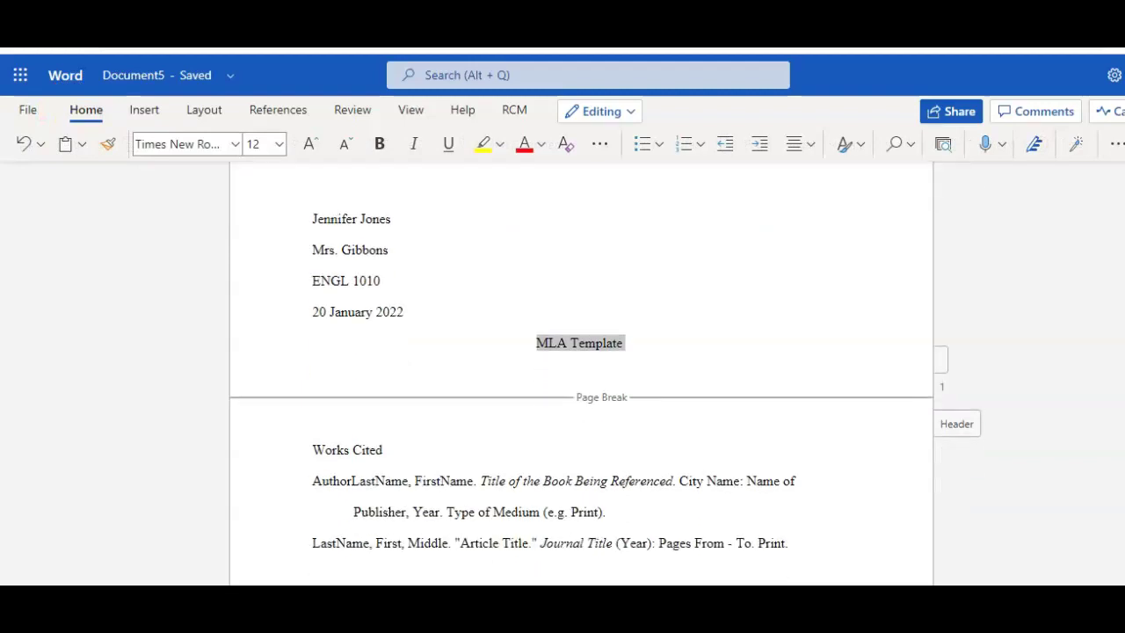
pyautogui.click(403, 452)
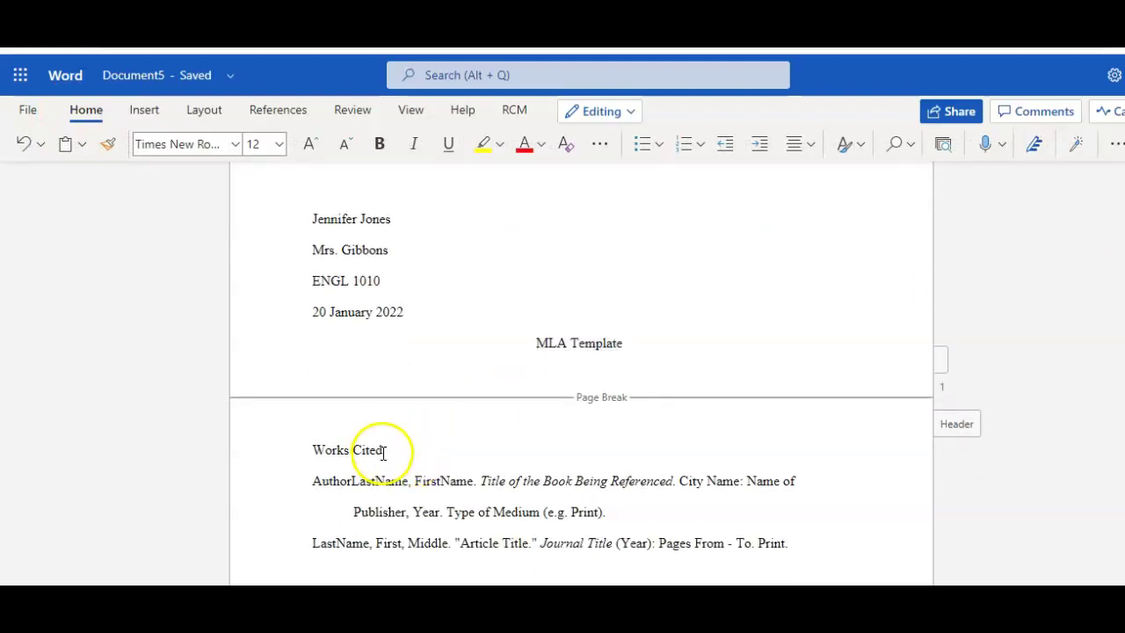
pyautogui.moveTo(364, 452); pyautogui.dragTo(315, 458)
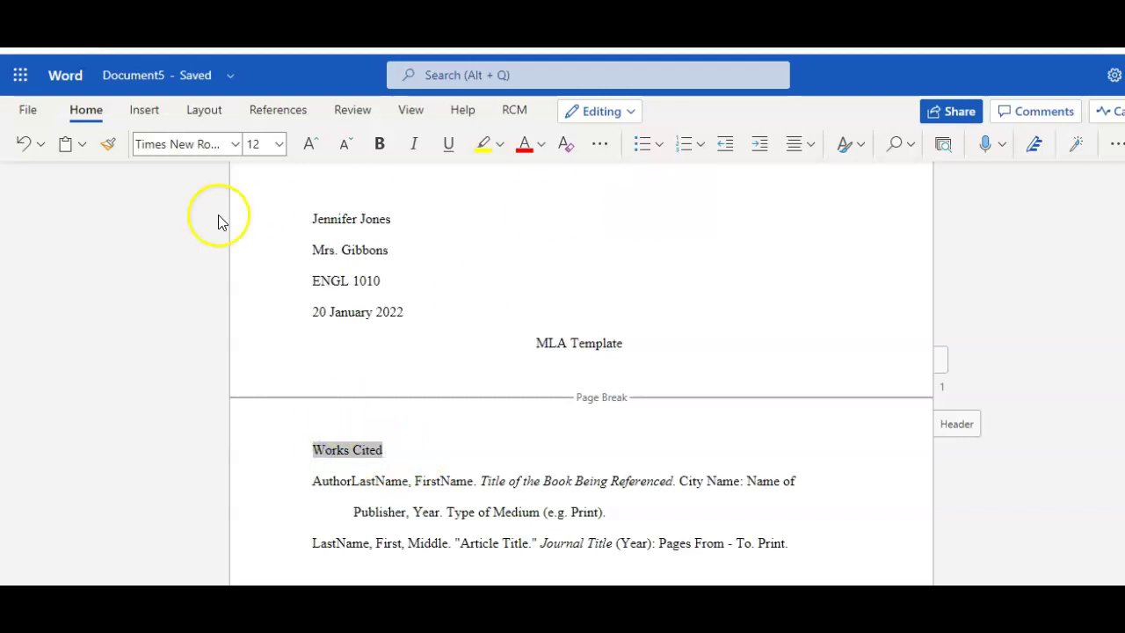
pyautogui.click(795, 146)
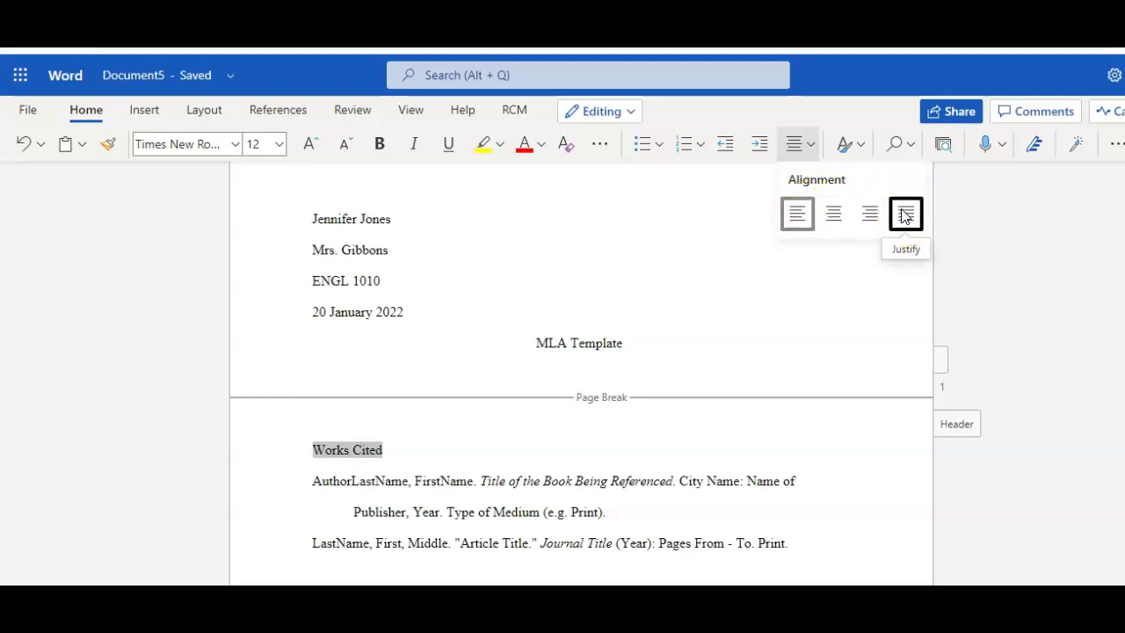
pyautogui.click(833, 216)
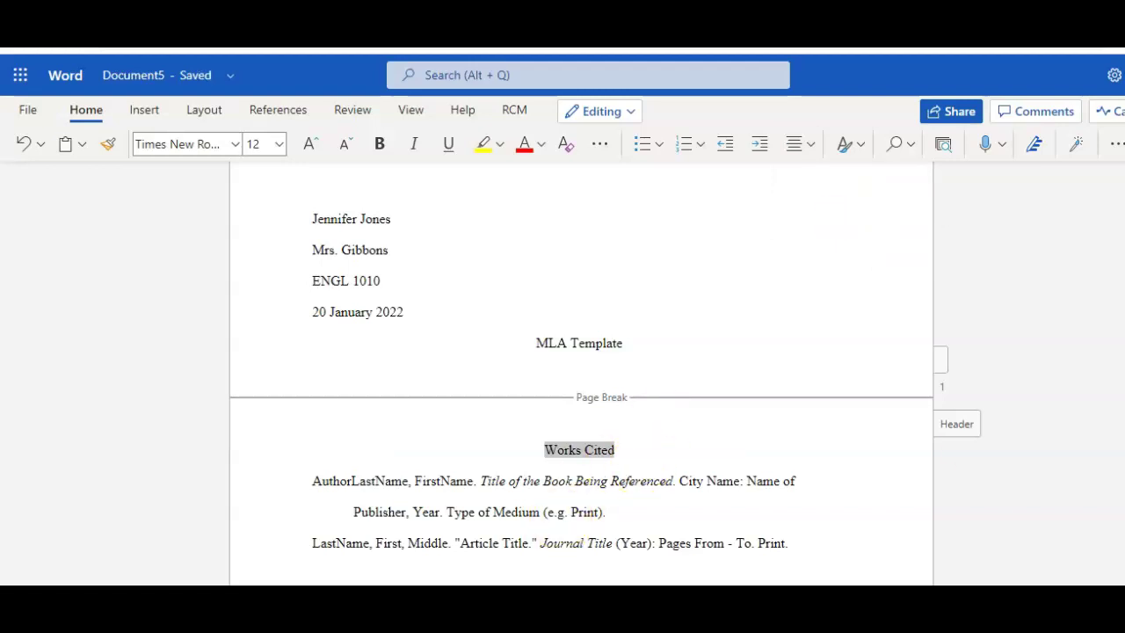
# - Select the two sample citation entries under Works Cited
pyautogui.scroll(-2, 580, 370)
pyautogui.click(685, 509)
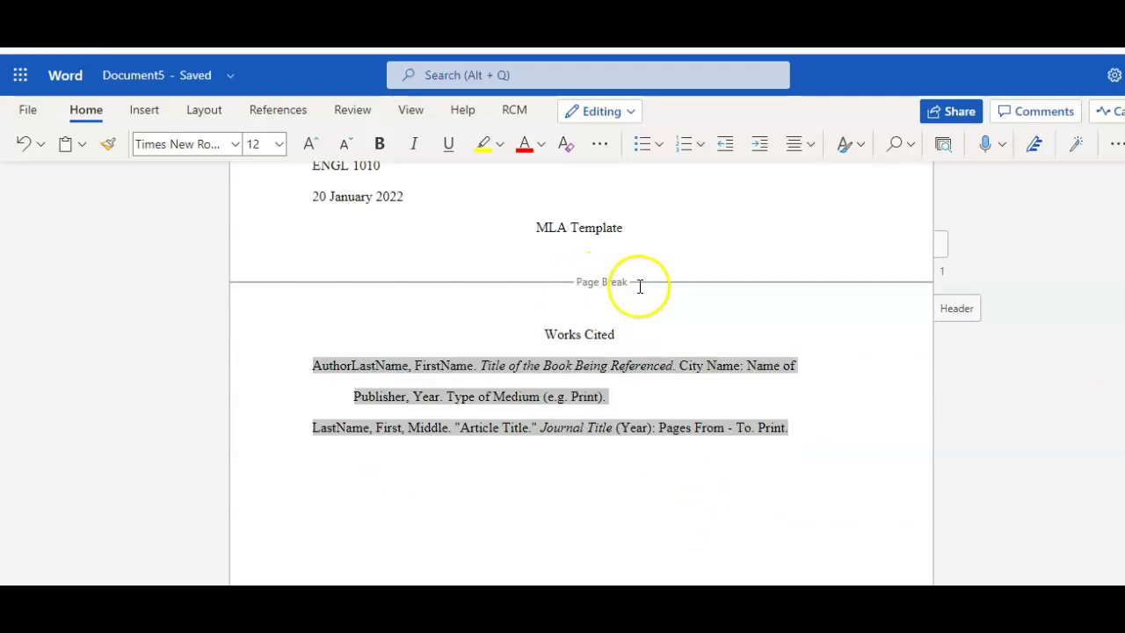
pyautogui.click(644, 497)
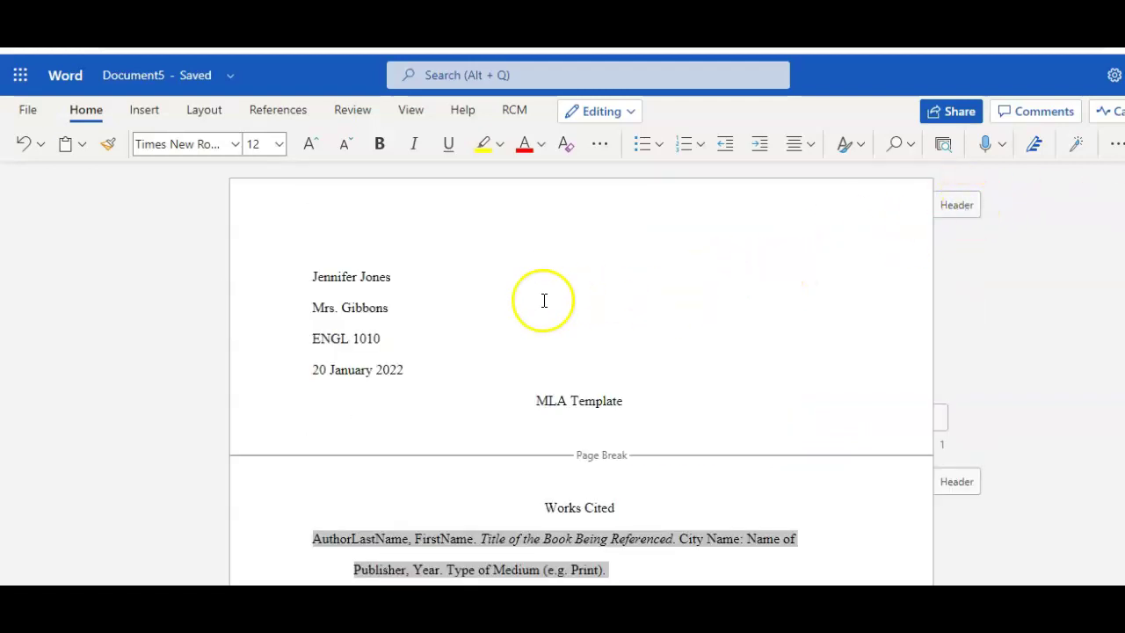
# - Add an opening paragraph under MLA Template starting 'This is the beginning of my essay or assignment.'
pyautogui.click(647, 403)
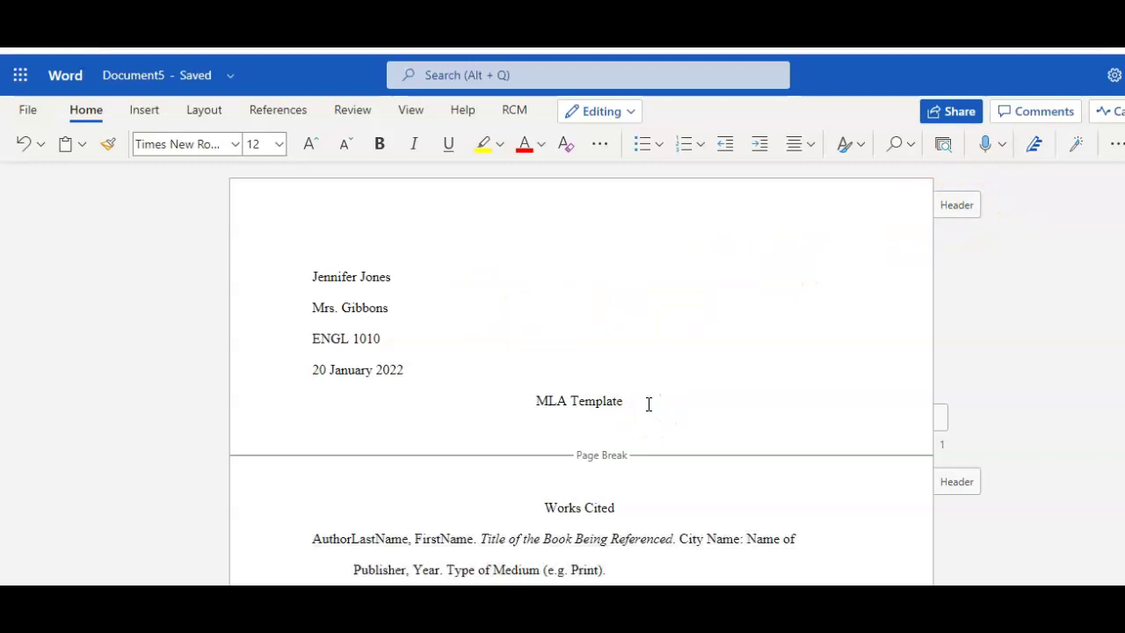
pyautogui.press('Return')
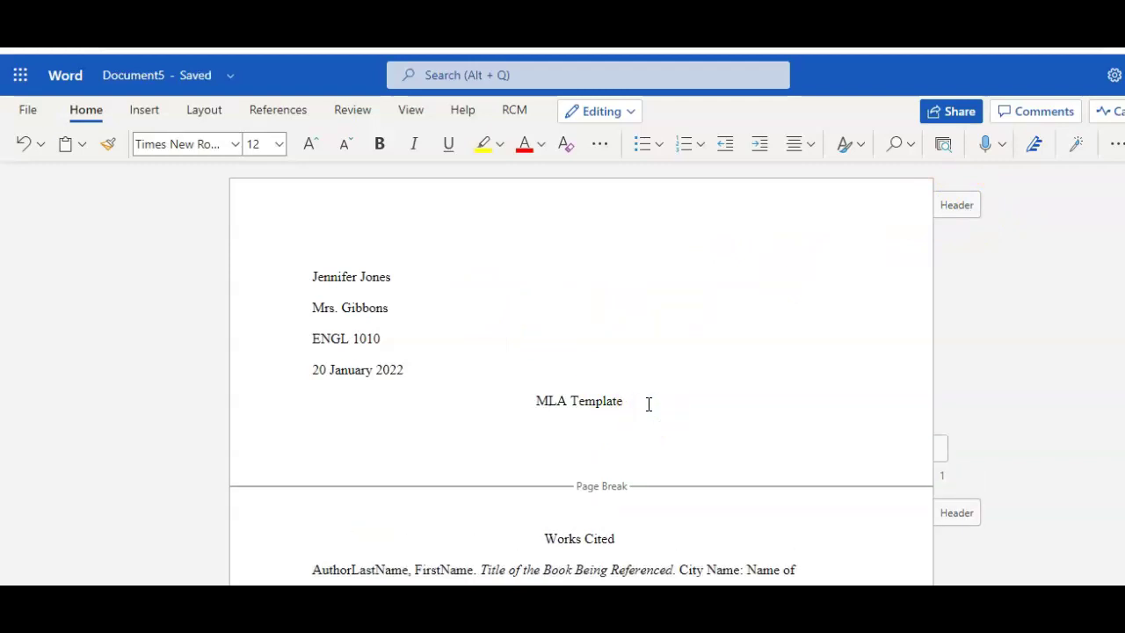
pyautogui.write('This is the beginning of m')
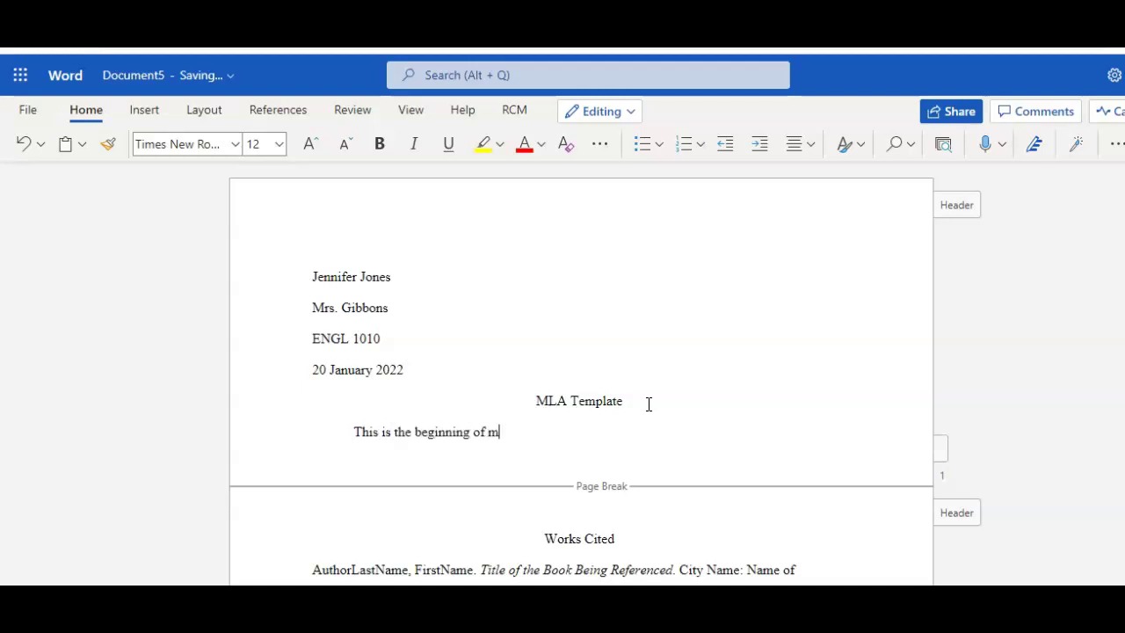
pyautogui.write('y essay or assignment')
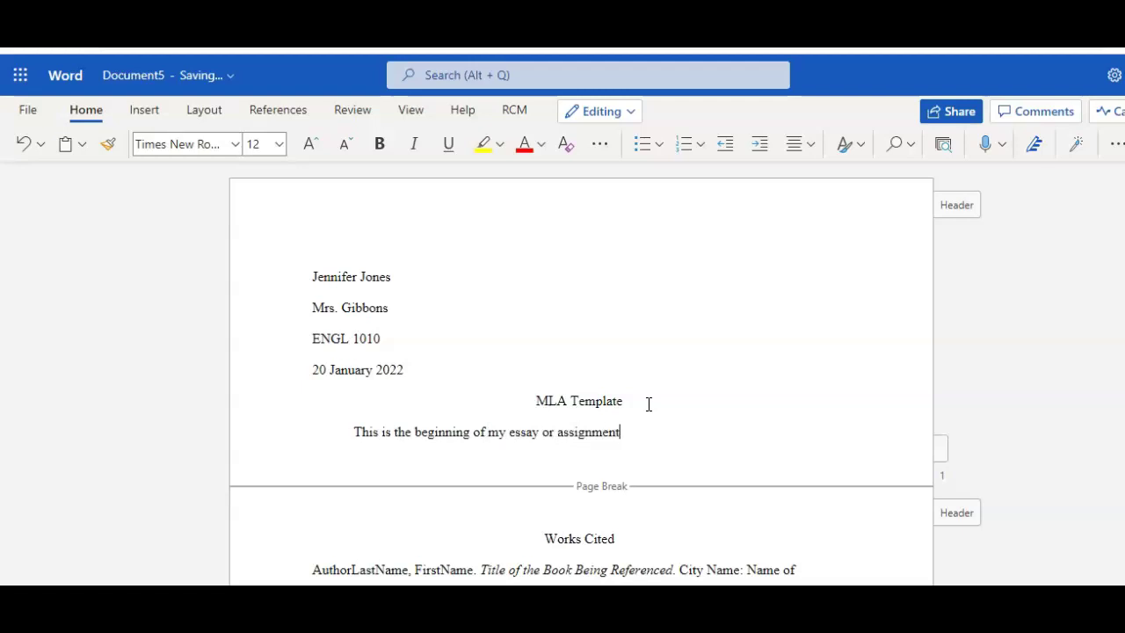
pyautogui.write('. I am going to do my best to')
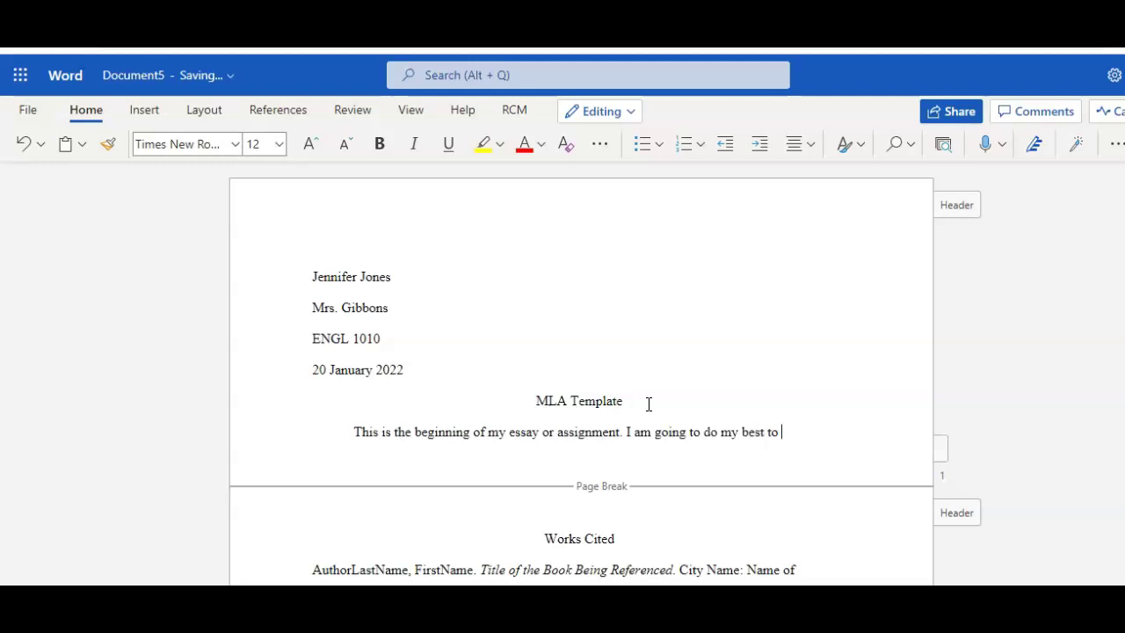
pyautogui.write(' format everything p')
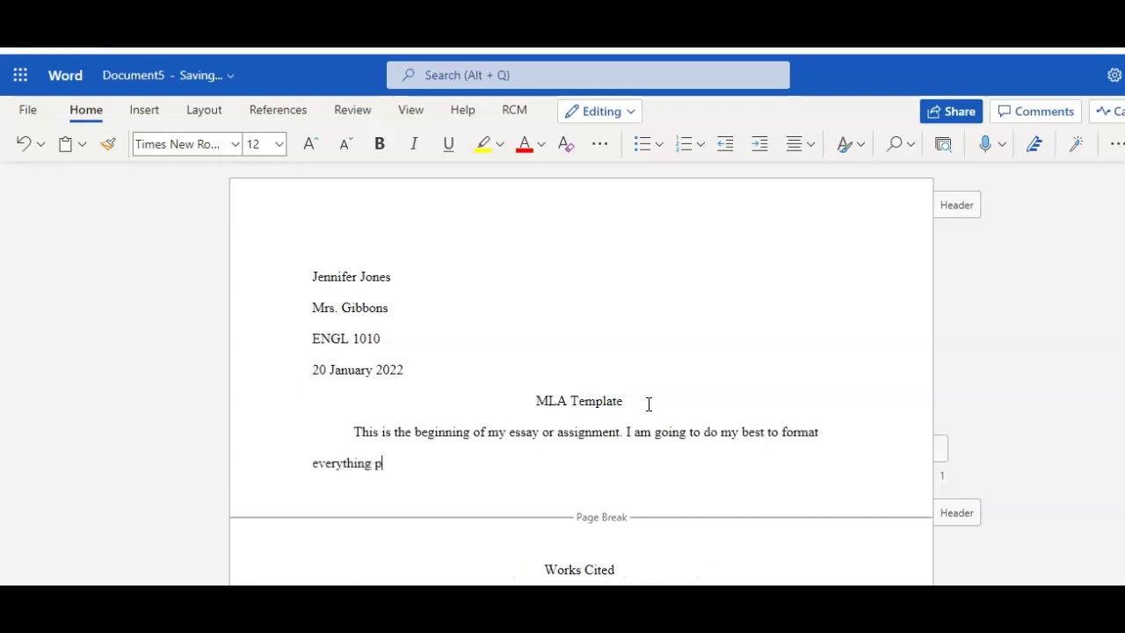
pyautogui.write('ro')
pyautogui.press('Tab')
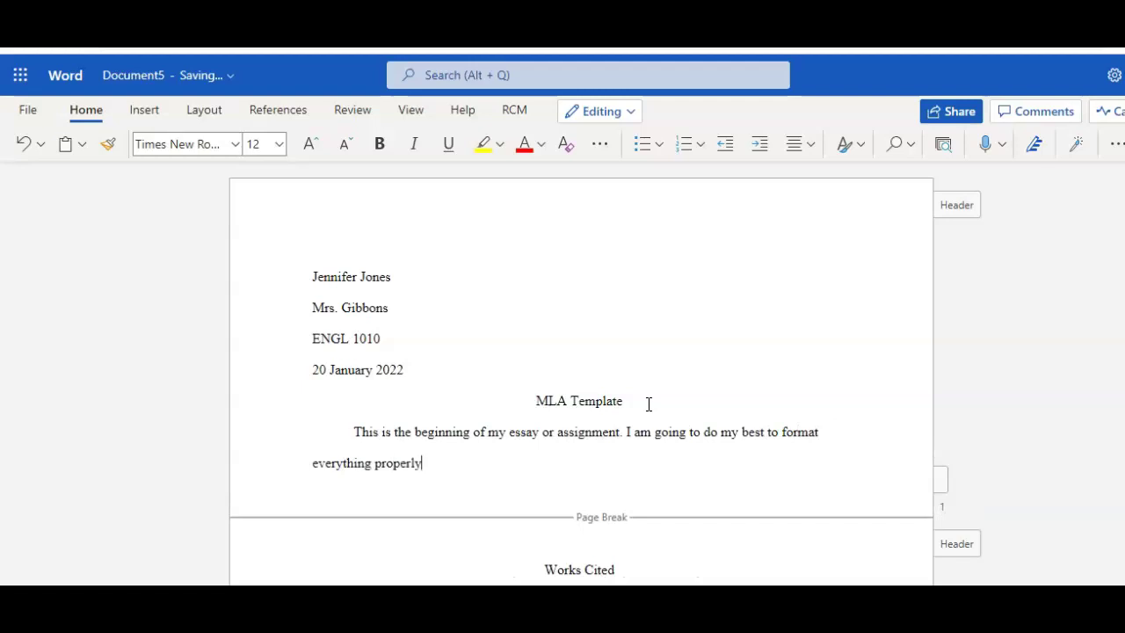
pyautogui.write('.')
# - Request a download of Document5 via File > Save As > Download a Copy
pyautogui.click(29, 112)
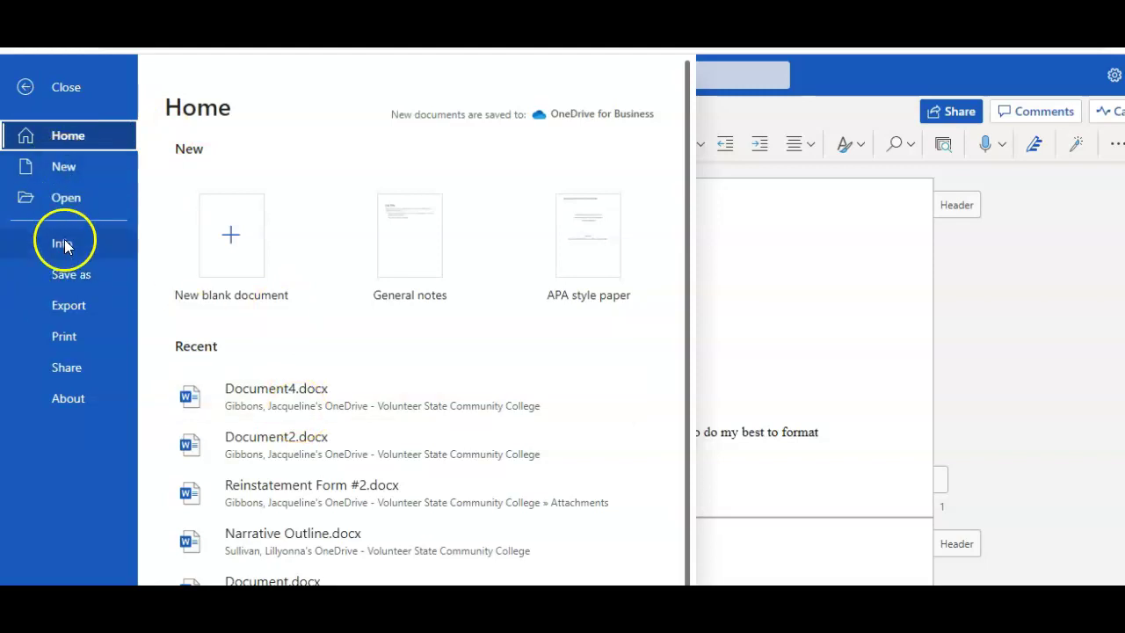
pyautogui.click(65, 278)
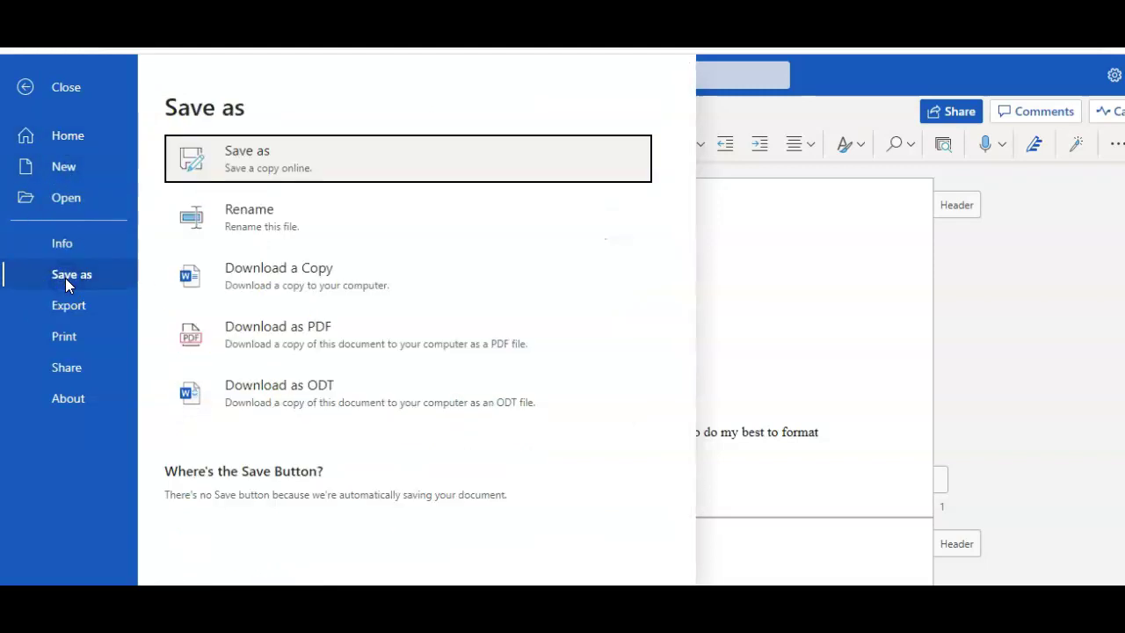
pyautogui.click(326, 272)
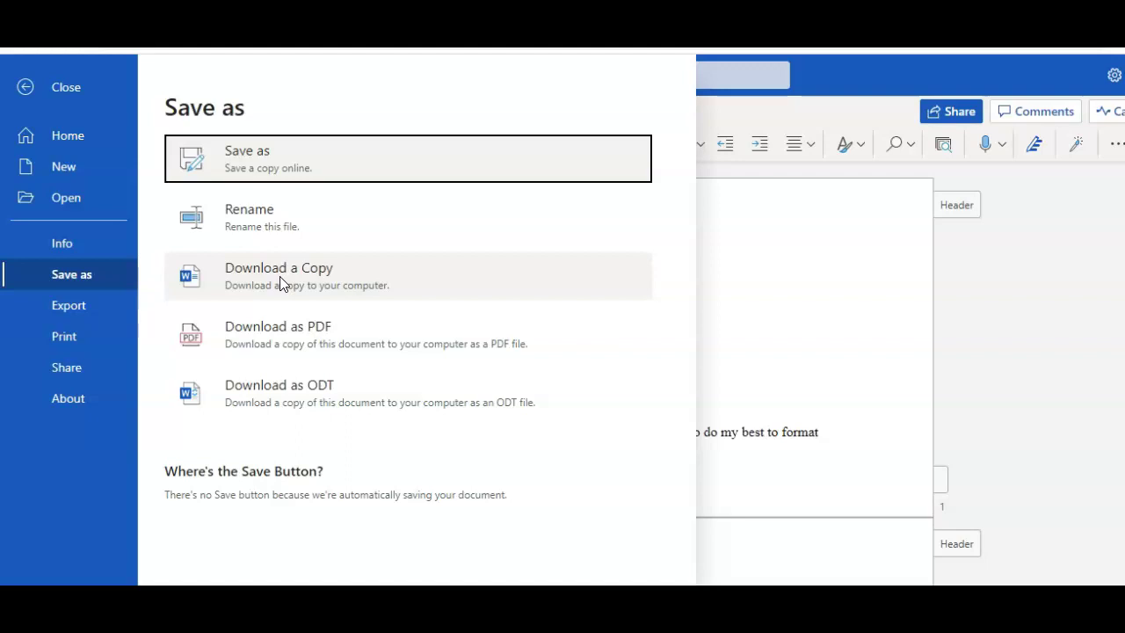
pyautogui.click(279, 282)
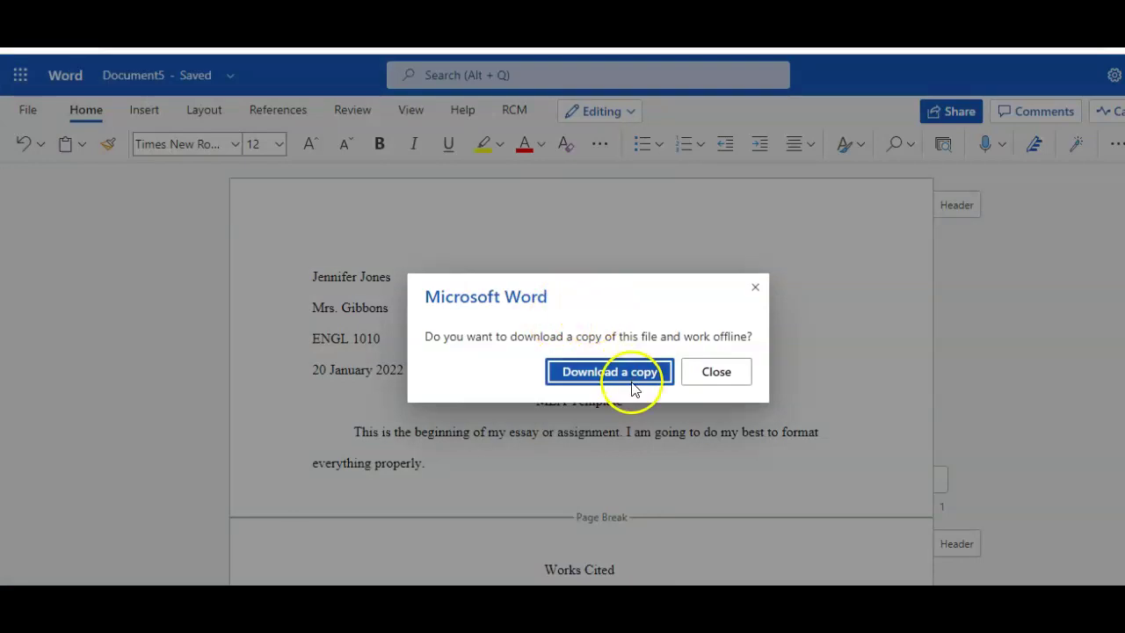
# - Download the copy, open it in desktop Word with editing enabled, and scroll to page 2
pyautogui.click(633, 374)
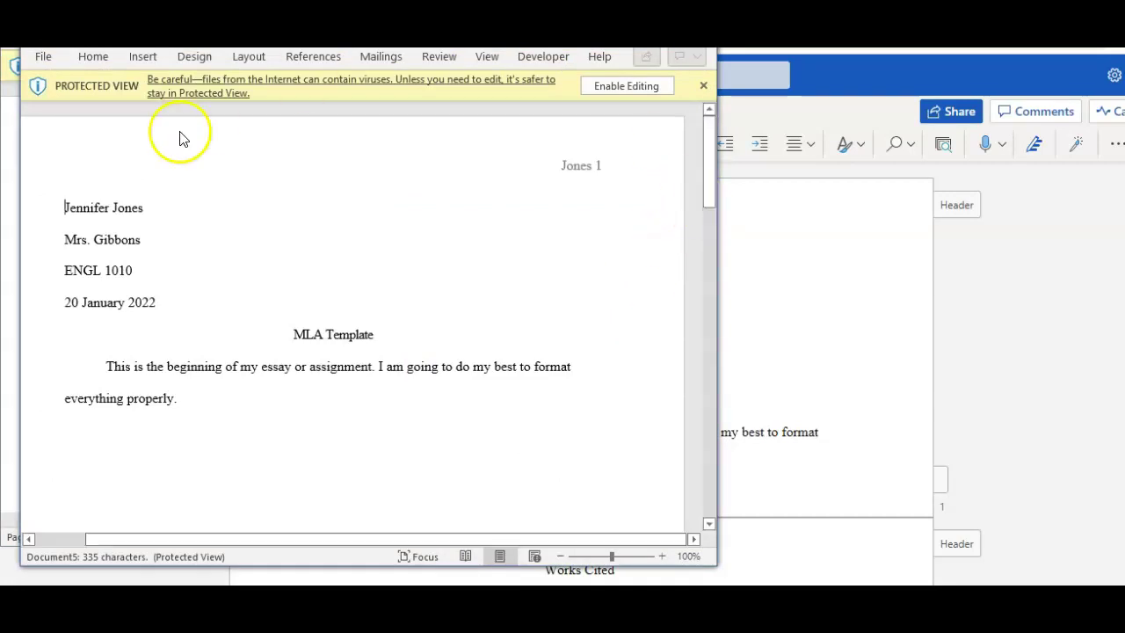
pyautogui.click(606, 86)
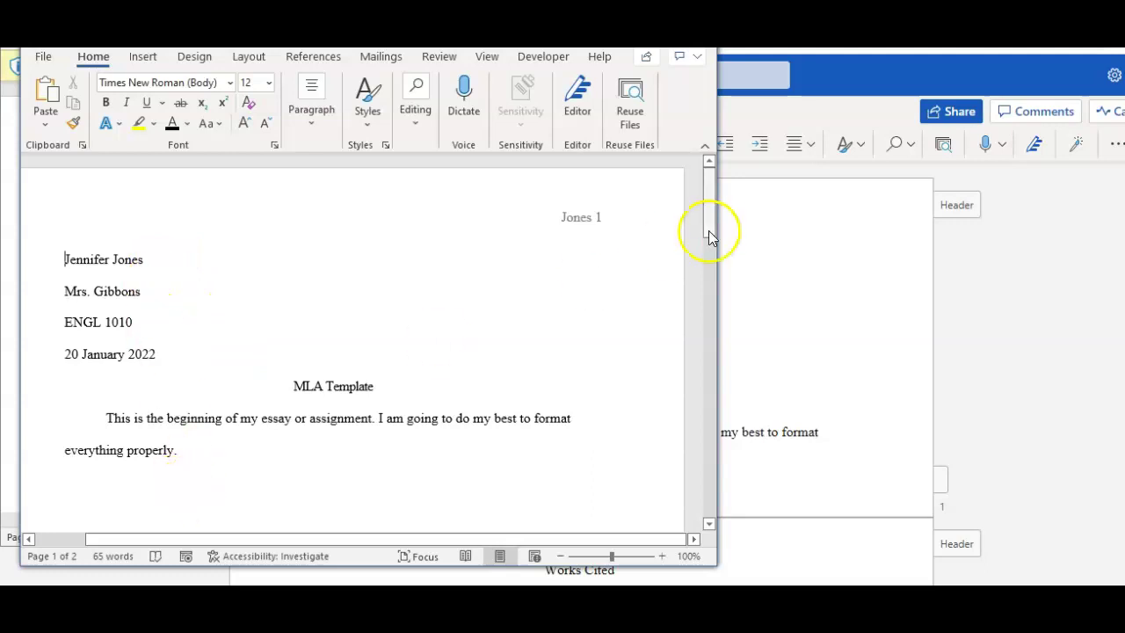
pyautogui.moveTo(708, 231); pyautogui.dragTo(720, 380)
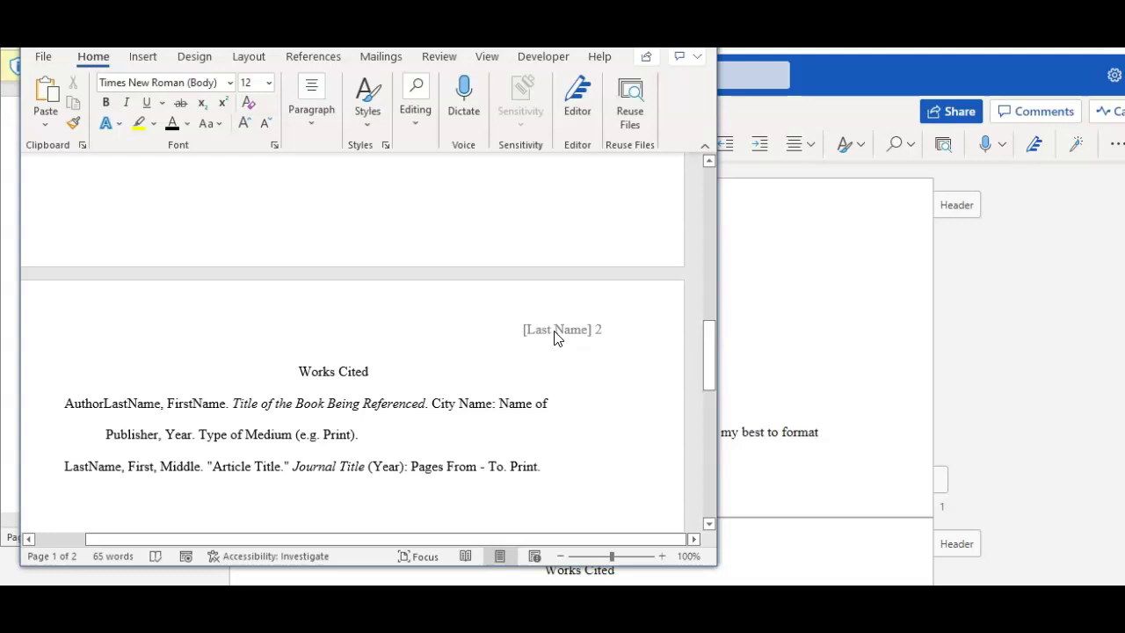
# - Replace the [Last Name] placeholder in the page 2 header with the author's surname
pyautogui.click(466, 308)
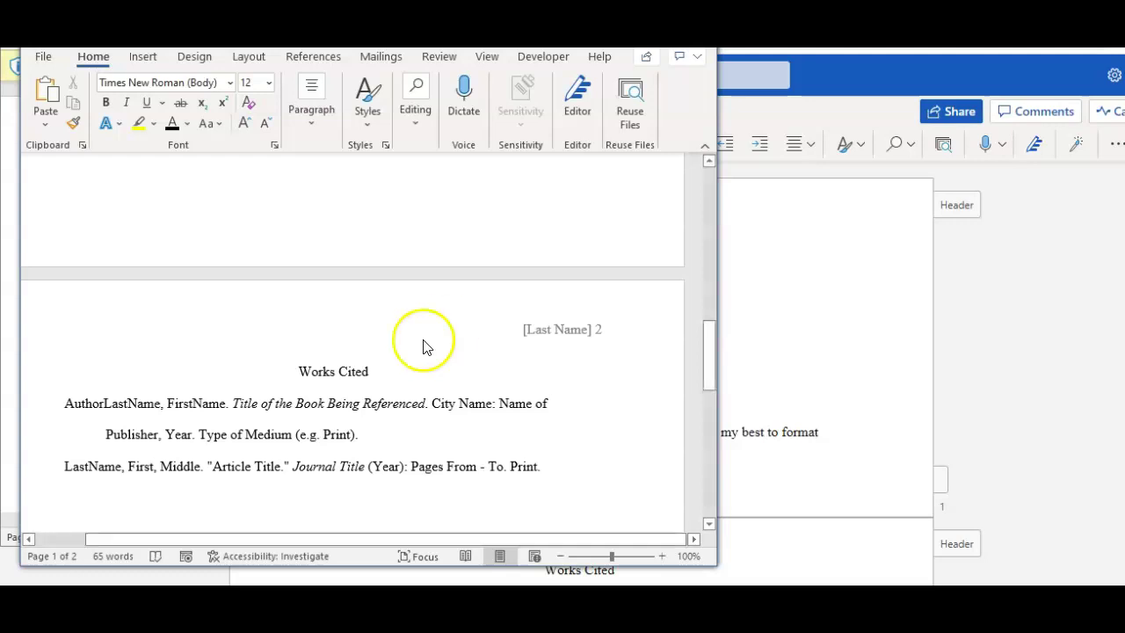
pyautogui.doubleClick(546, 329)
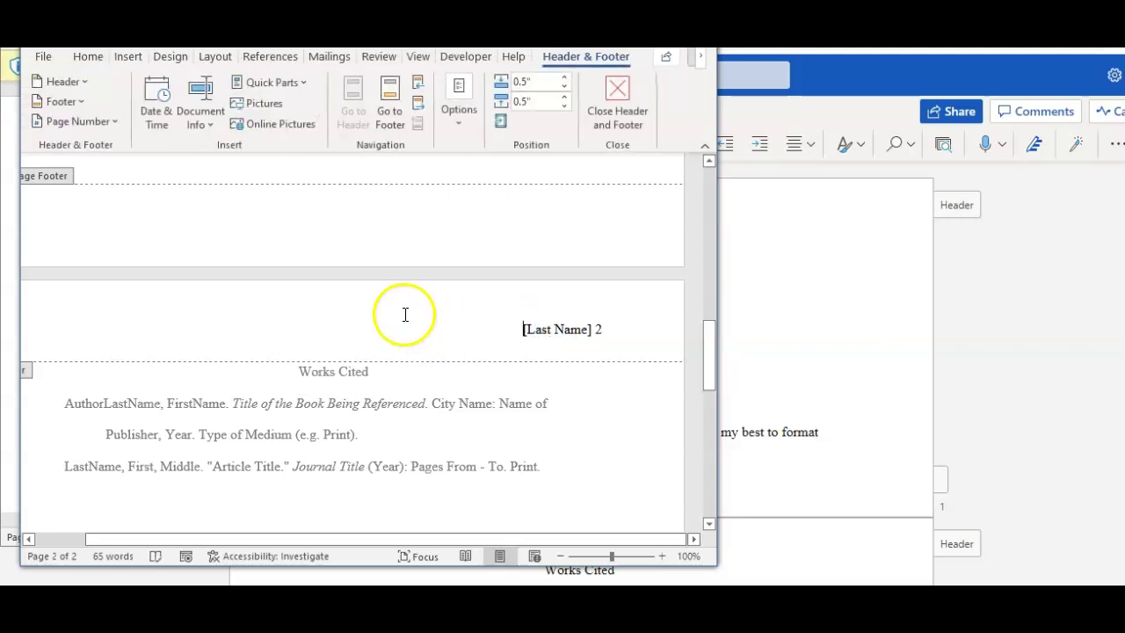
pyautogui.click(557, 332)
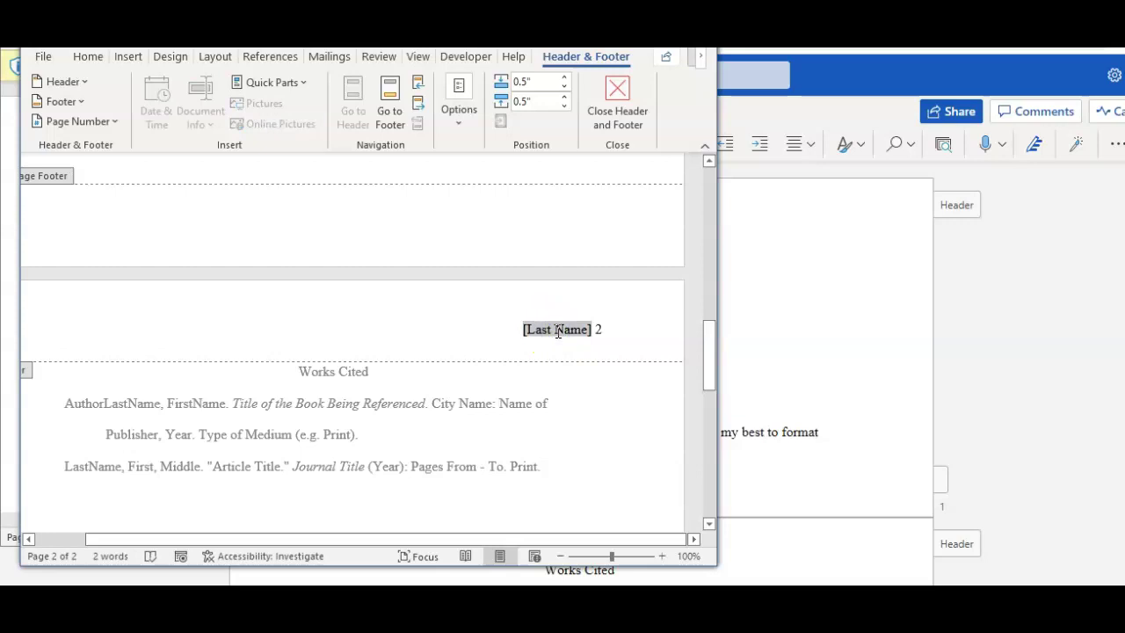
pyautogui.write('Jones')
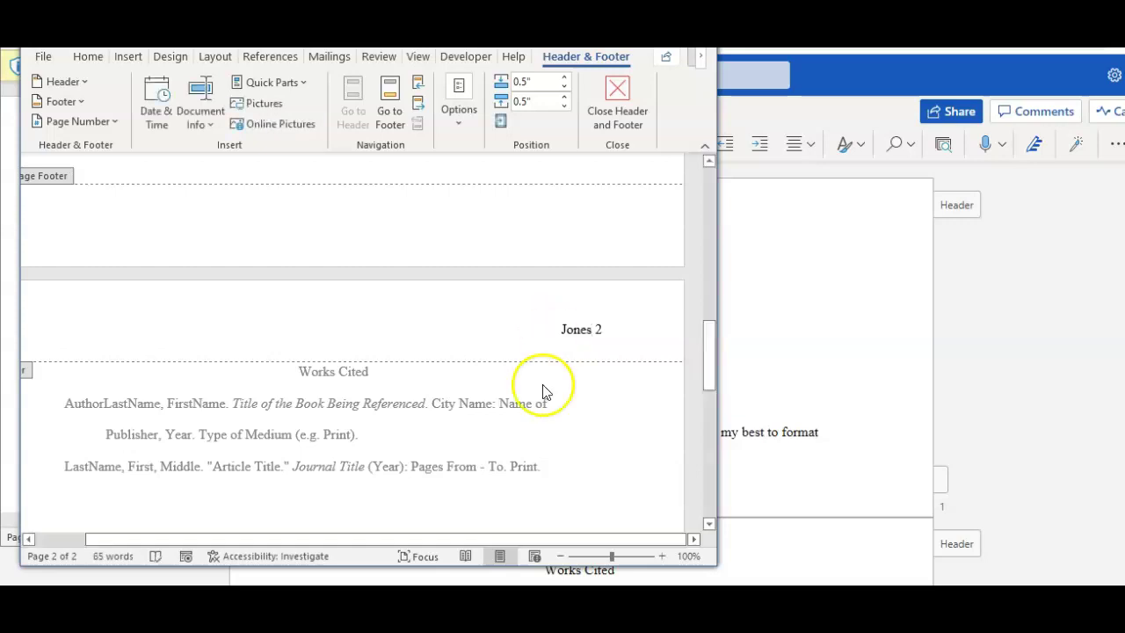
pyautogui.doubleClick(563, 459)
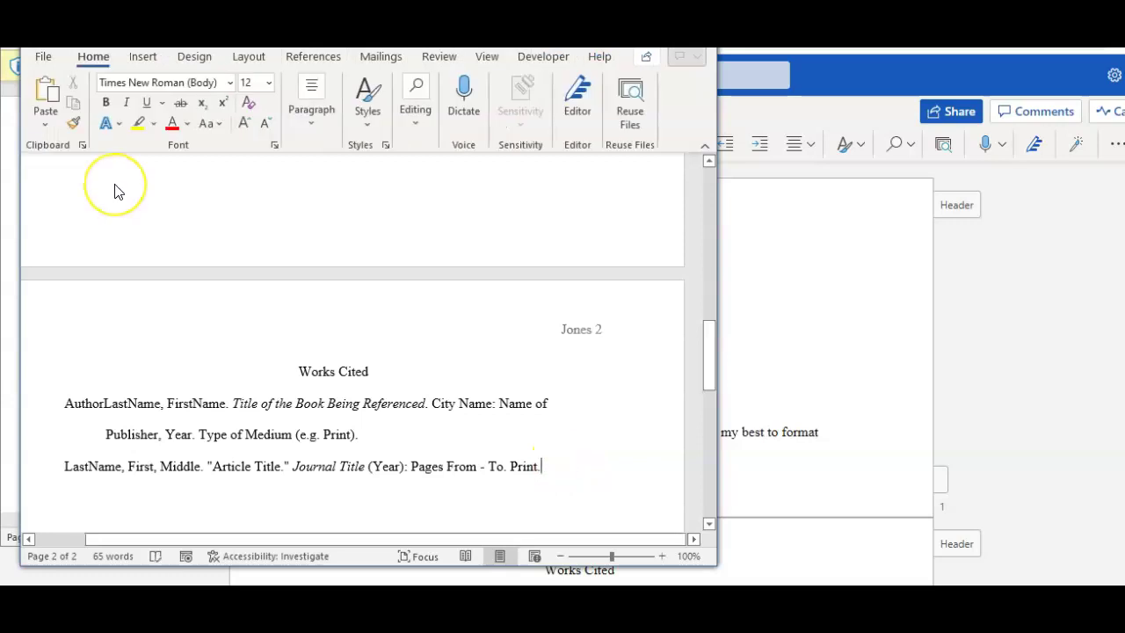
# - Close the desktop Word window to return to the web copy of Document5
pyautogui.click(45, 56)
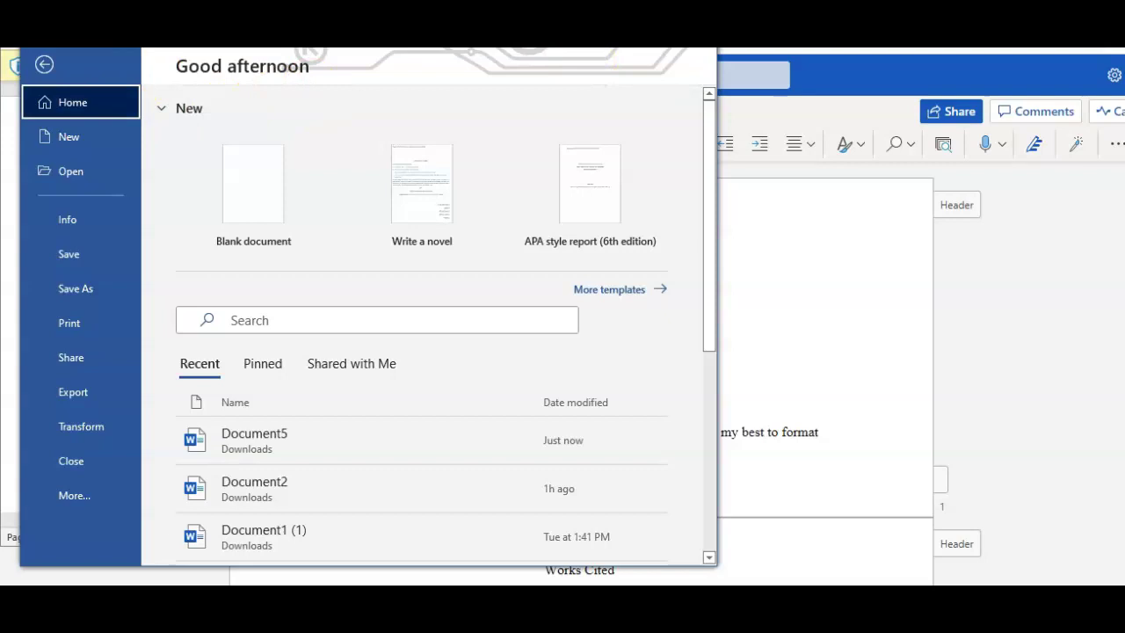
pyautogui.press('Escape')
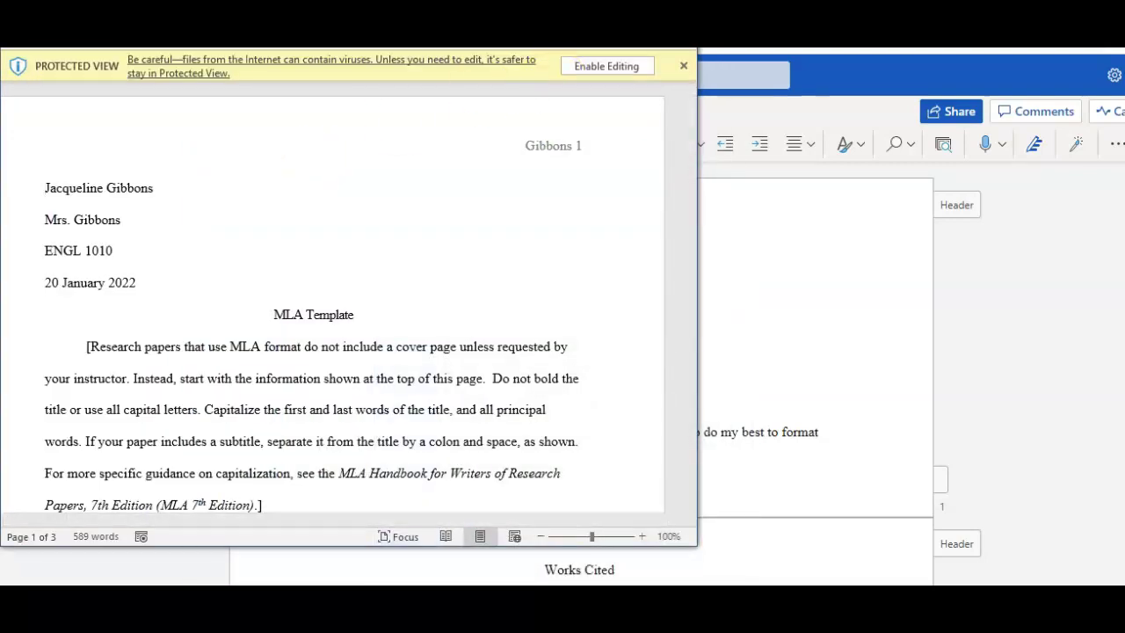
pyautogui.hotkey('alt', 'F4')
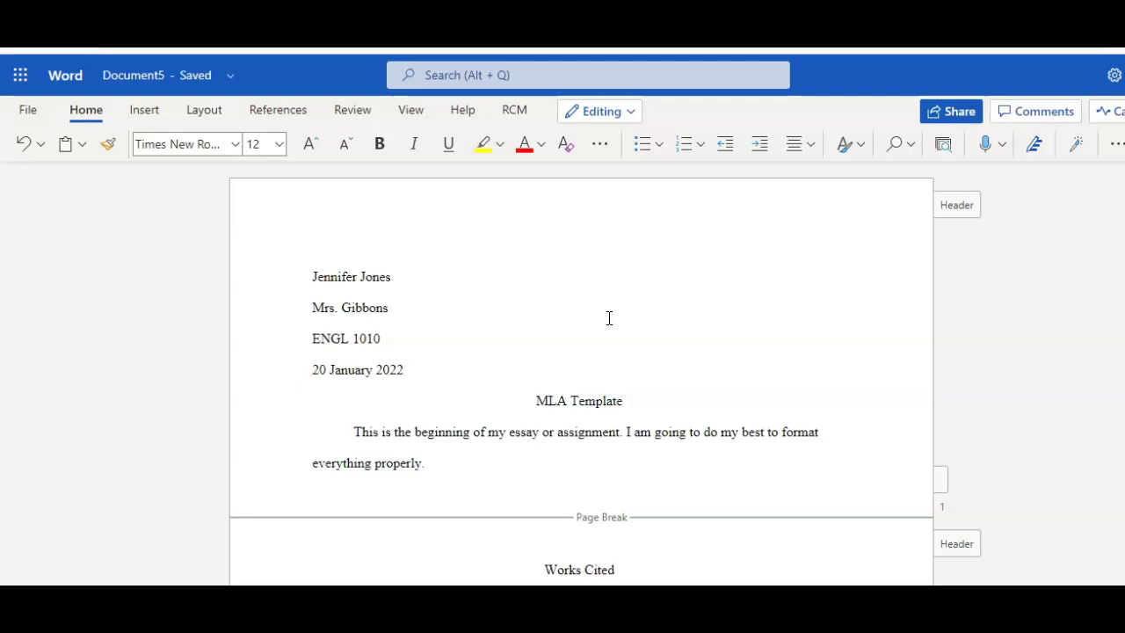
# - Bring the Document2 MLA template forward, enable editing, and maximize its window
pyautogui.click(494, 486)
pyautogui.moveTo(782, 615)
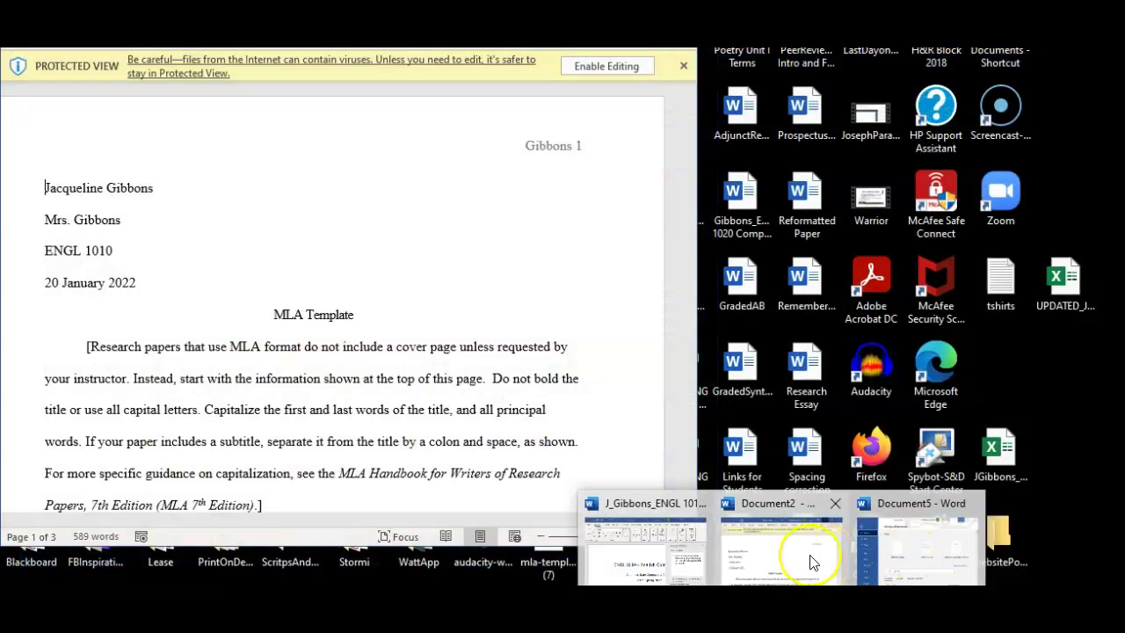
pyautogui.click(796, 555)
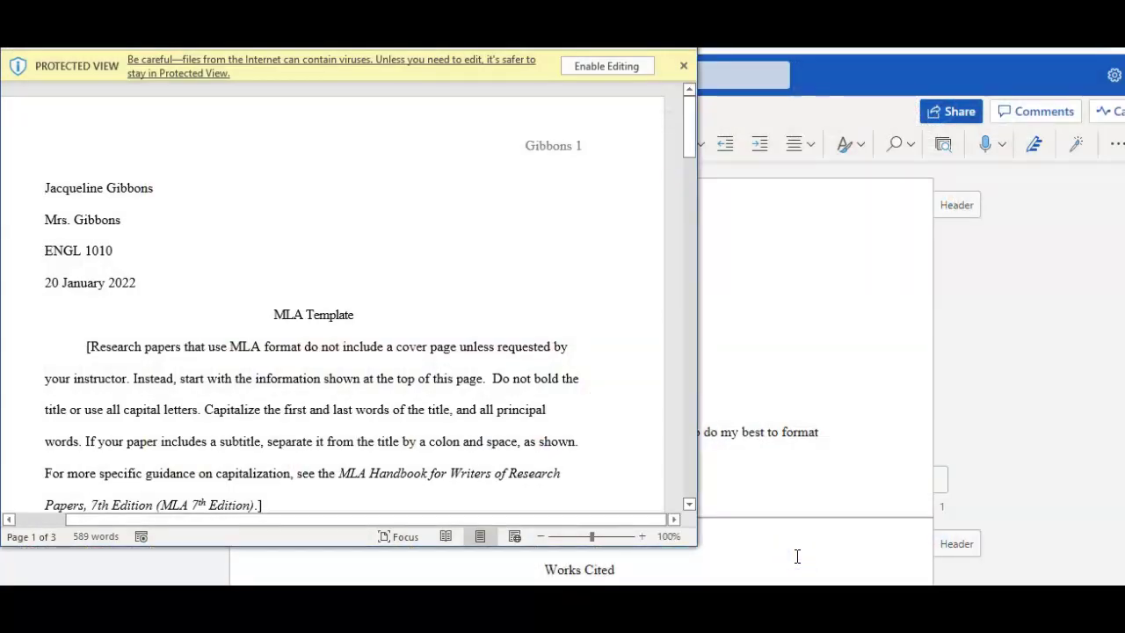
pyautogui.click(594, 67)
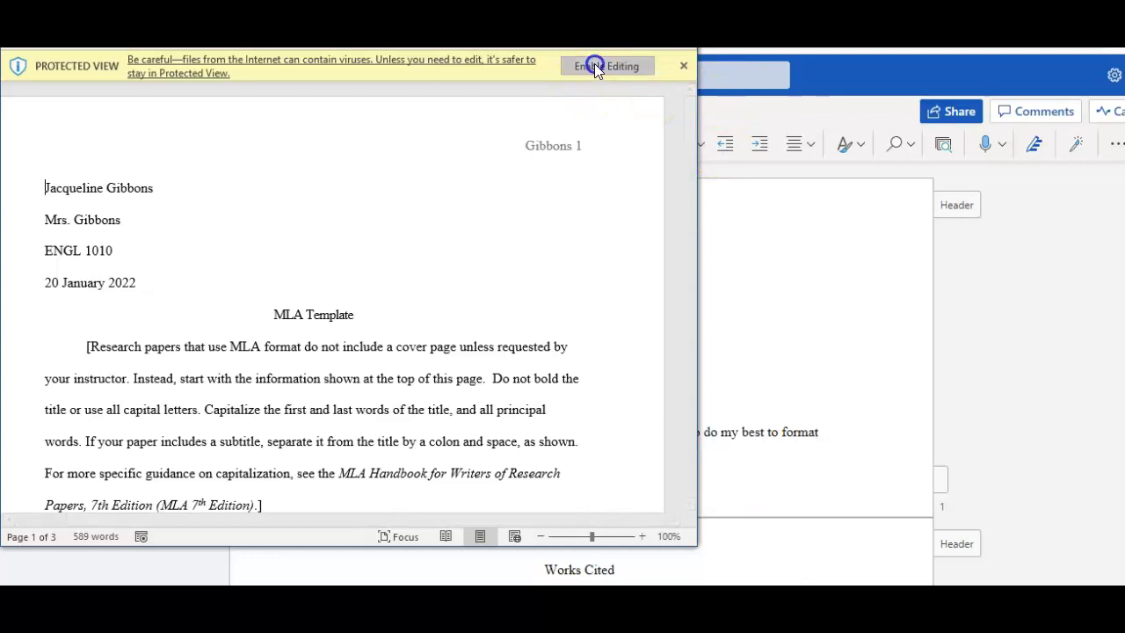
pyautogui.click(468, 234)
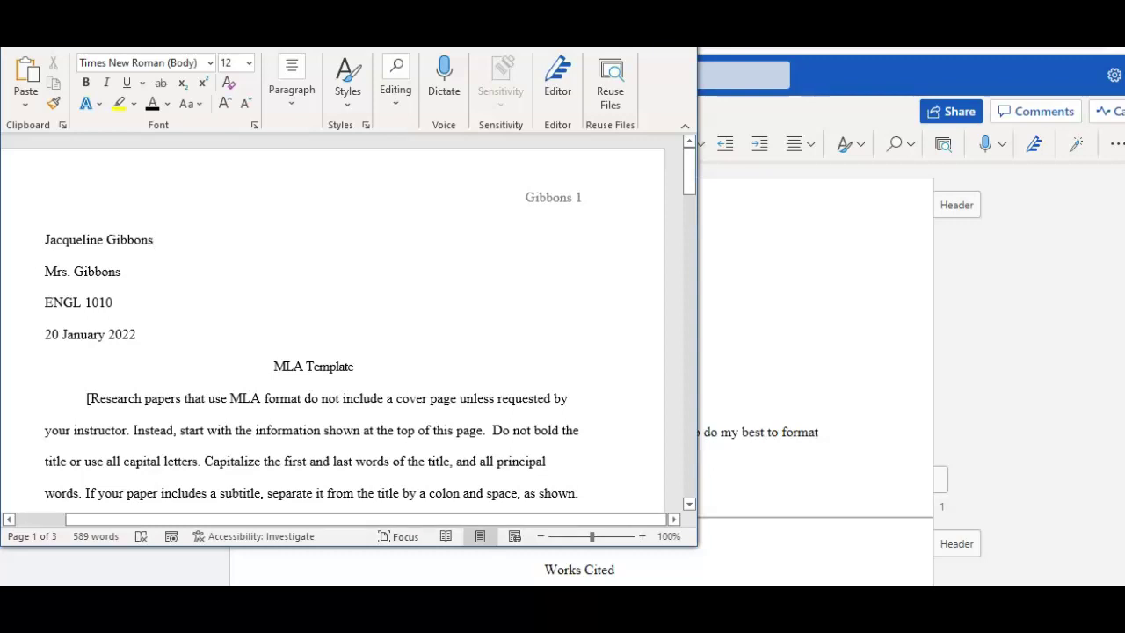
pyautogui.click(747, 157)
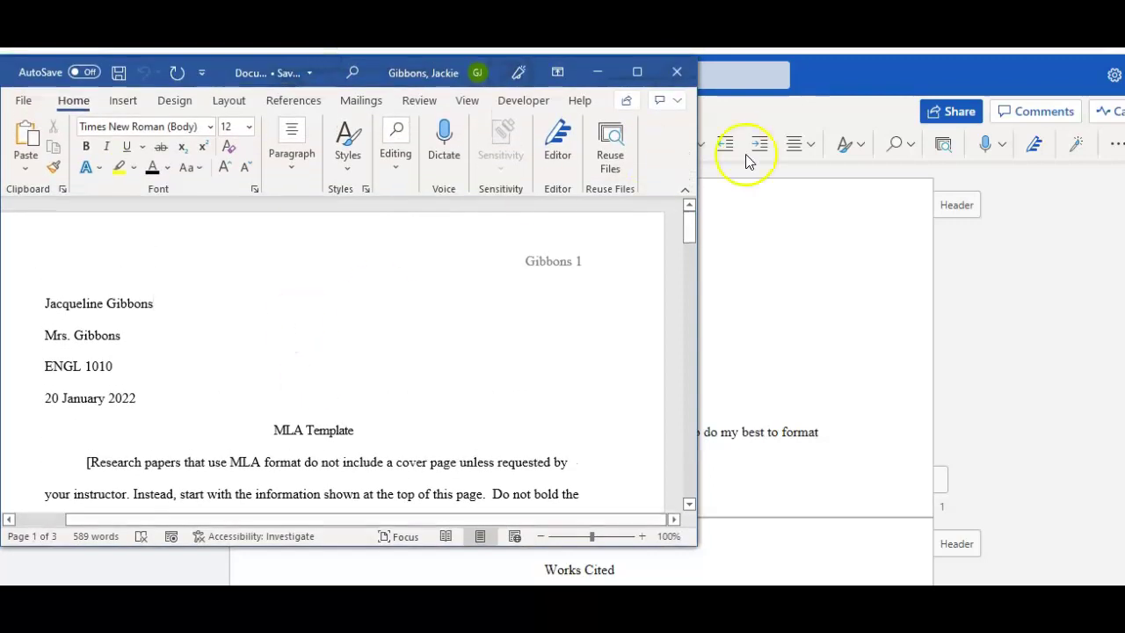
pyautogui.click(638, 72)
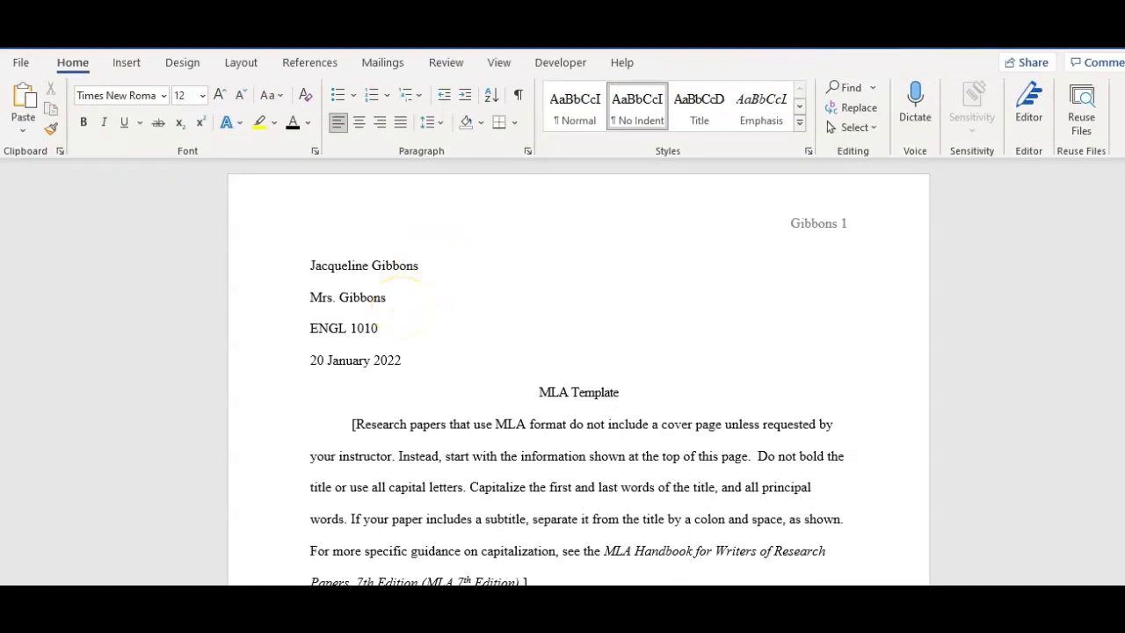
pyautogui.click(22, 63)
pyautogui.click(59, 293)
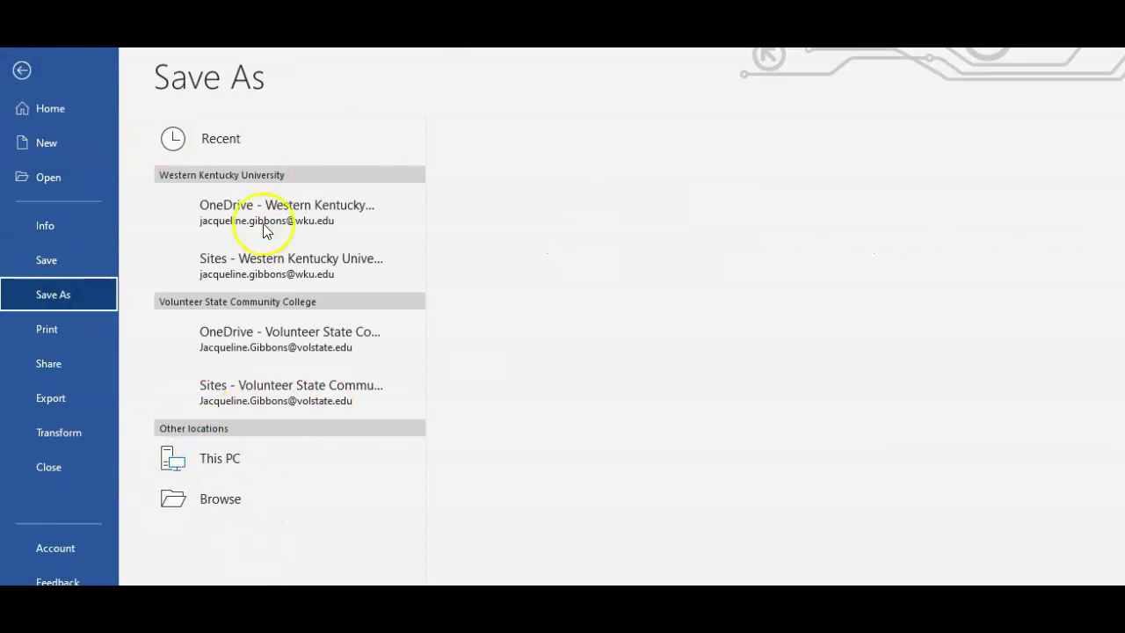
pyautogui.click(285, 457)
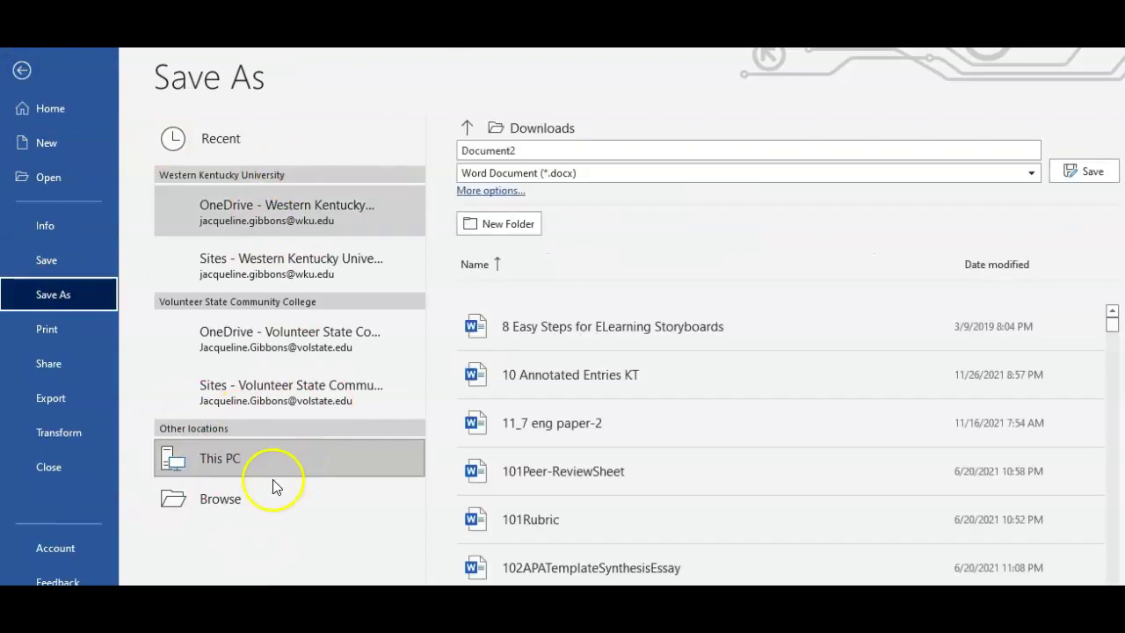
pyautogui.click(231, 501)
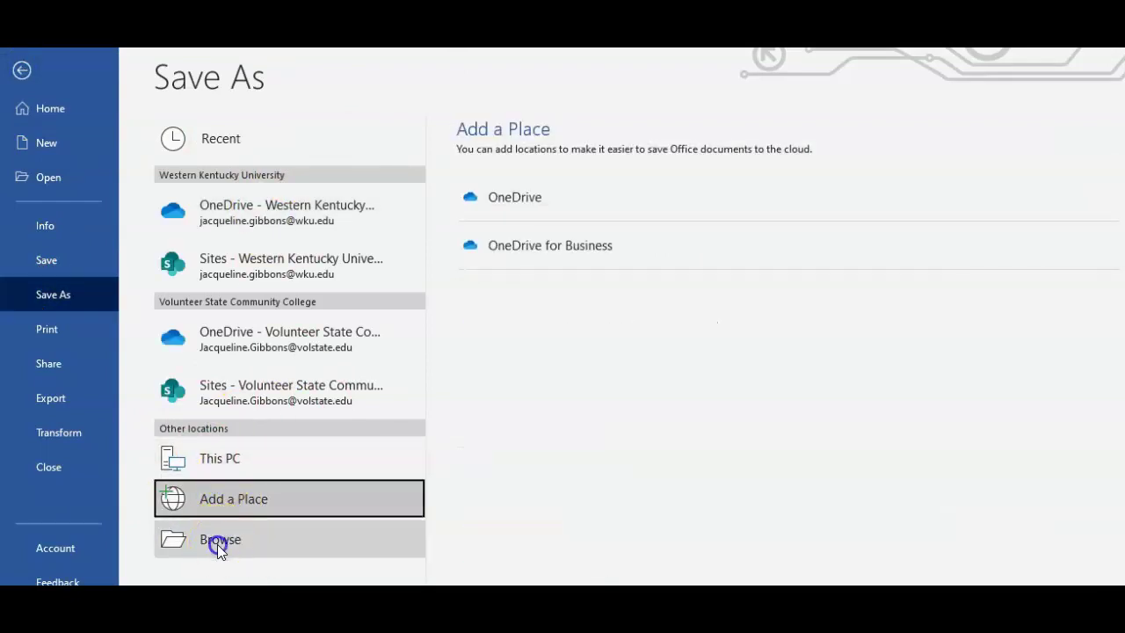
pyautogui.click(219, 543)
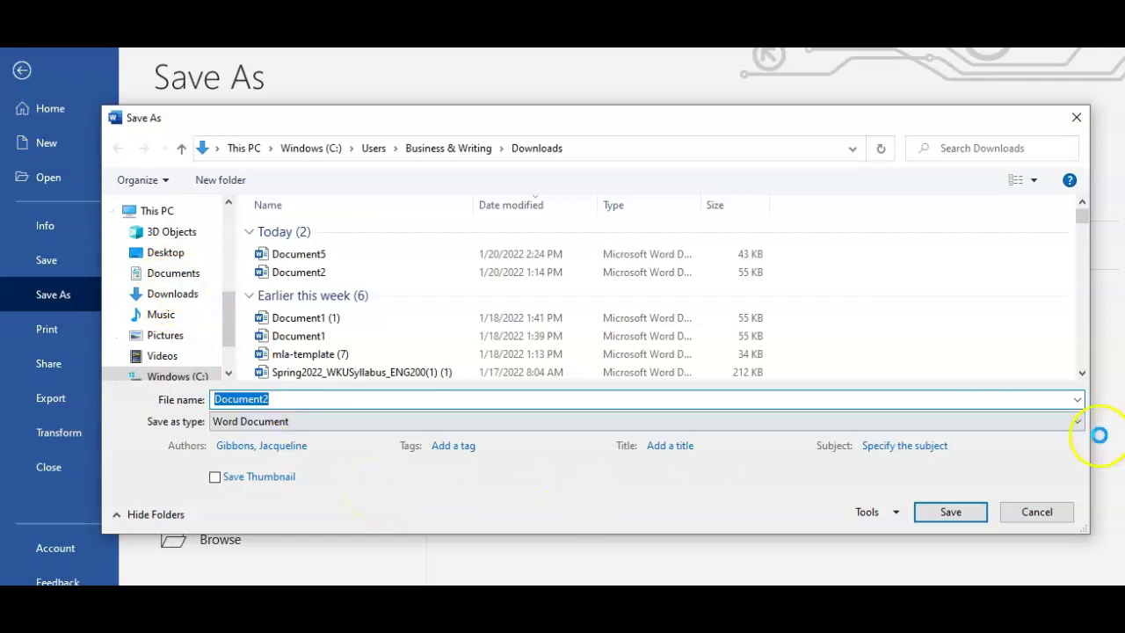
pyautogui.click(1038, 512)
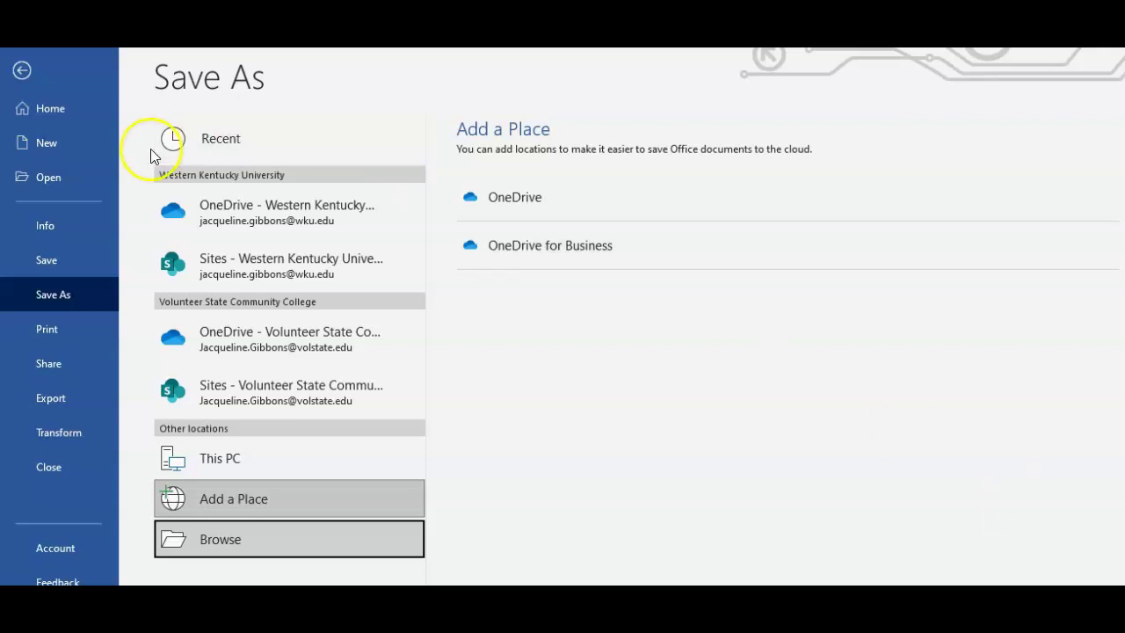
pyautogui.click(22, 71)
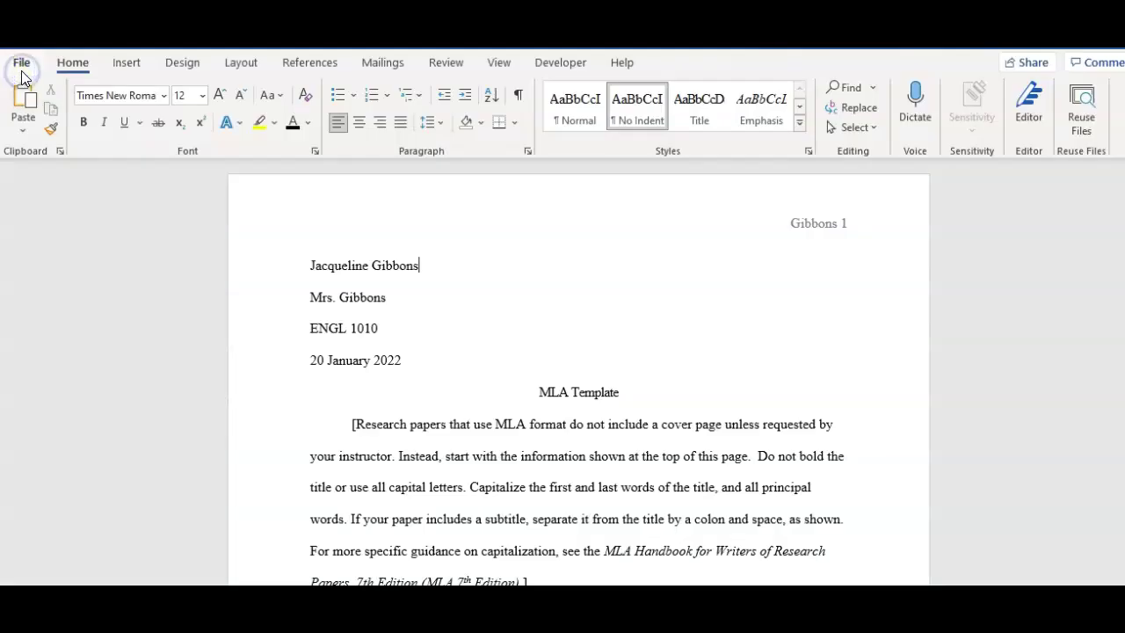